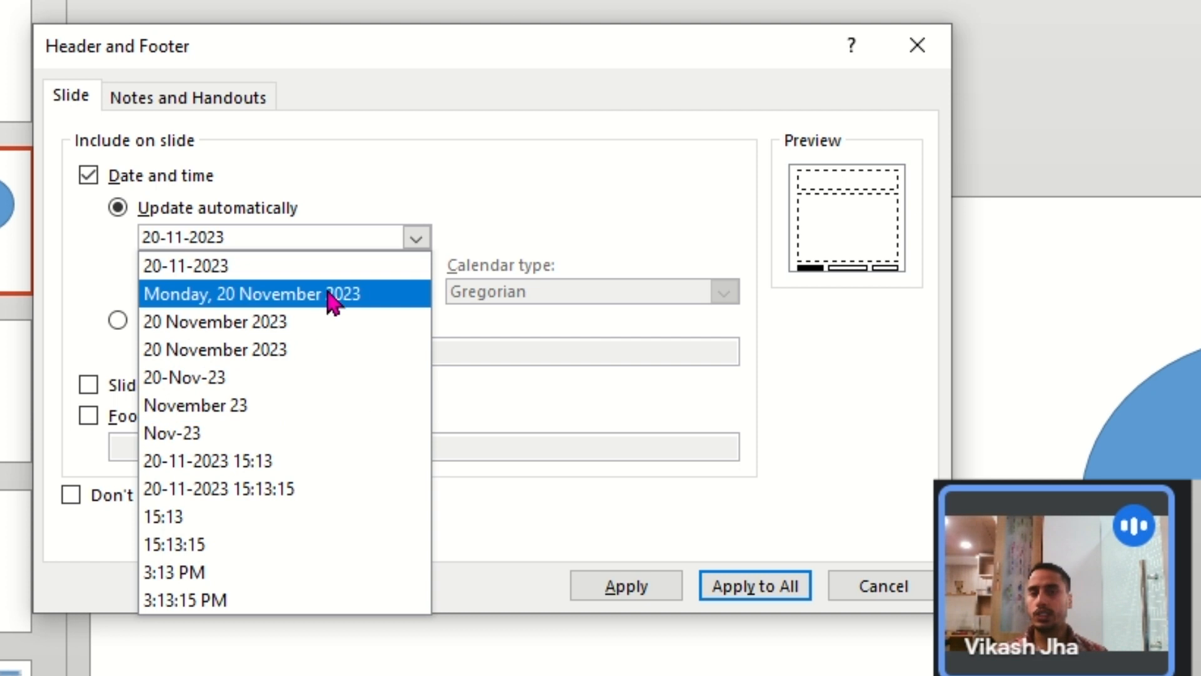
Add an automatically updating date in the "Monday, 20 November 2023" format, the slide number and the footer "ADCC" to all slides.
left_click(326, 293)
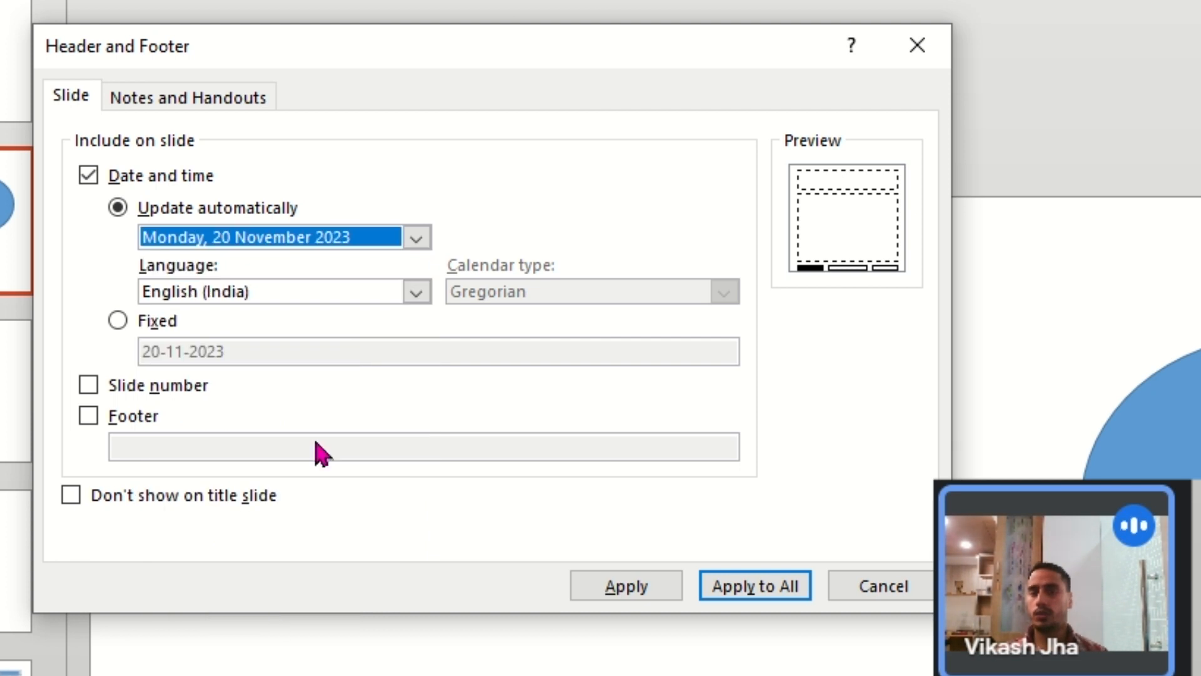
left_click(127, 320)
left_click(249, 352)
key("ctrl+a")
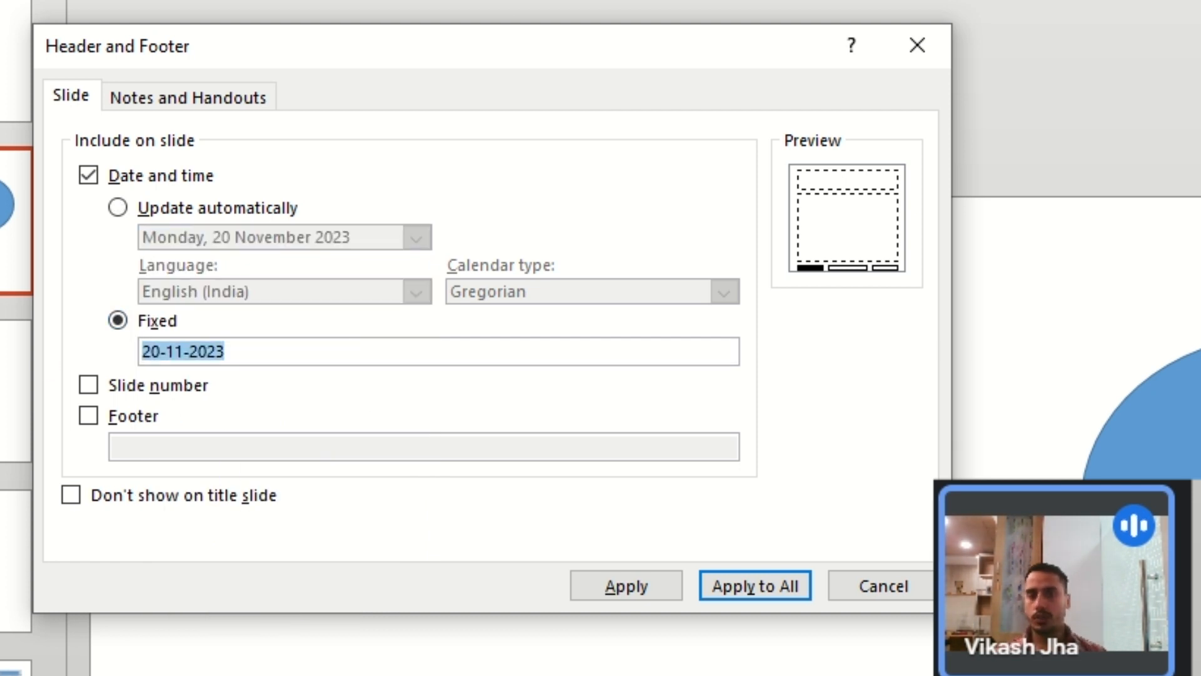
left_click(119, 208)
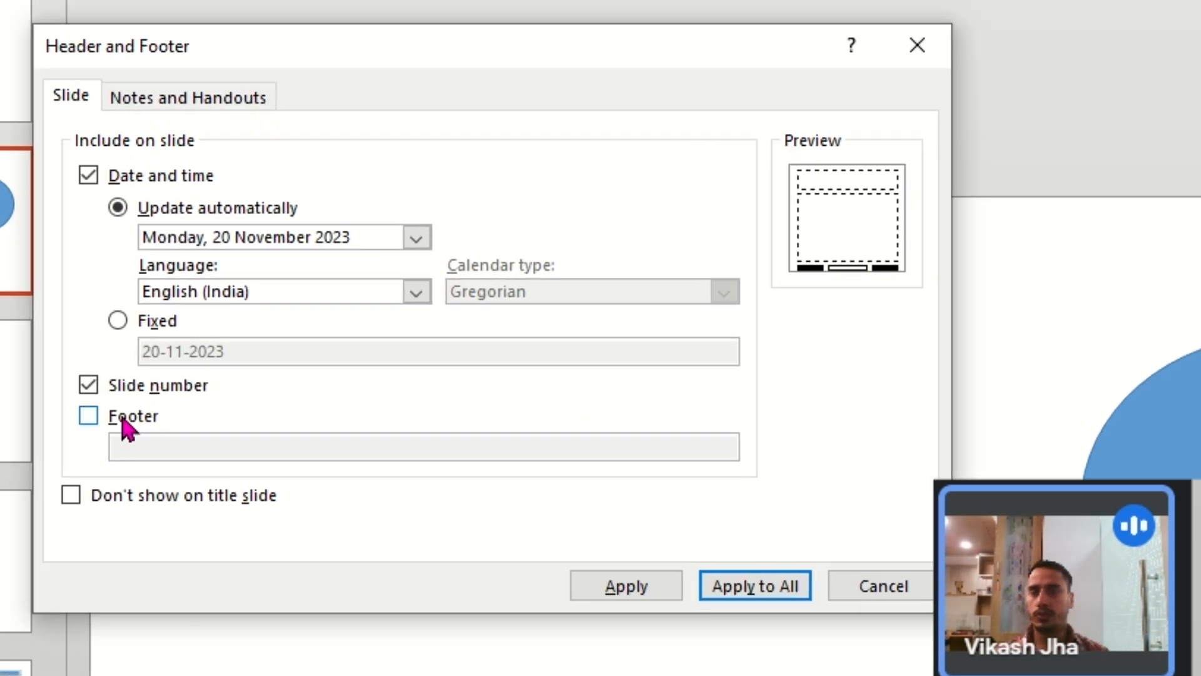
left_click(130, 419)
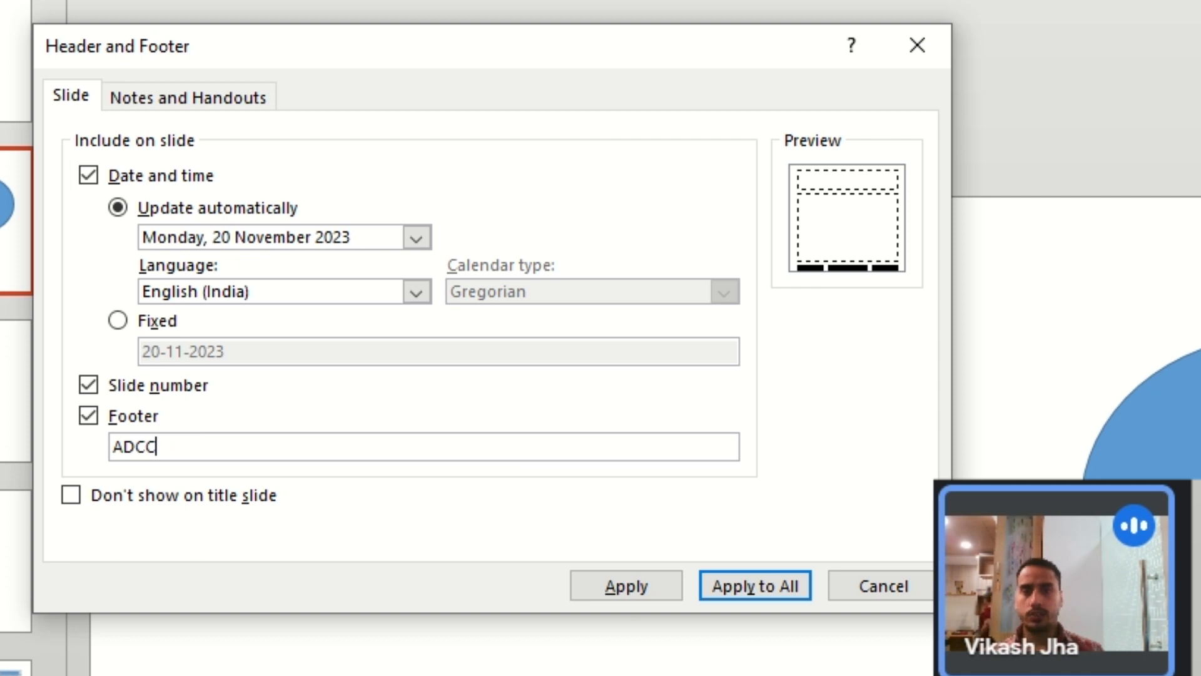
left_click(776, 591)
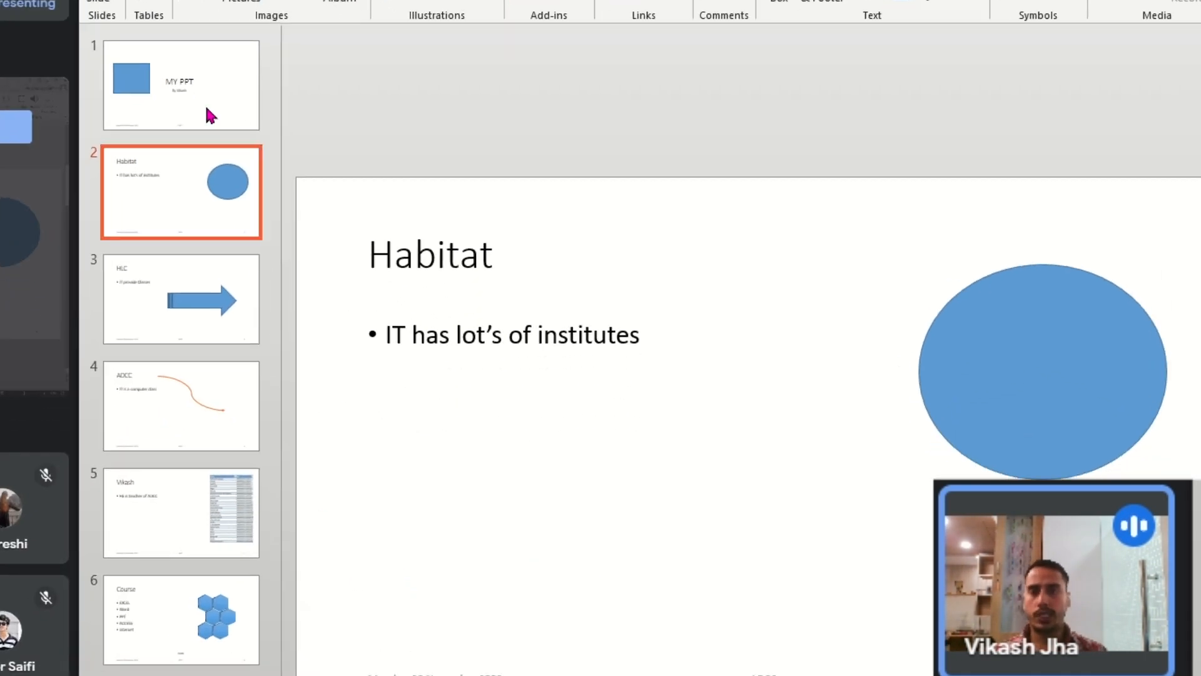
Go through the slides one by one to check the date and footer at the base of each.
left_click(210, 115)
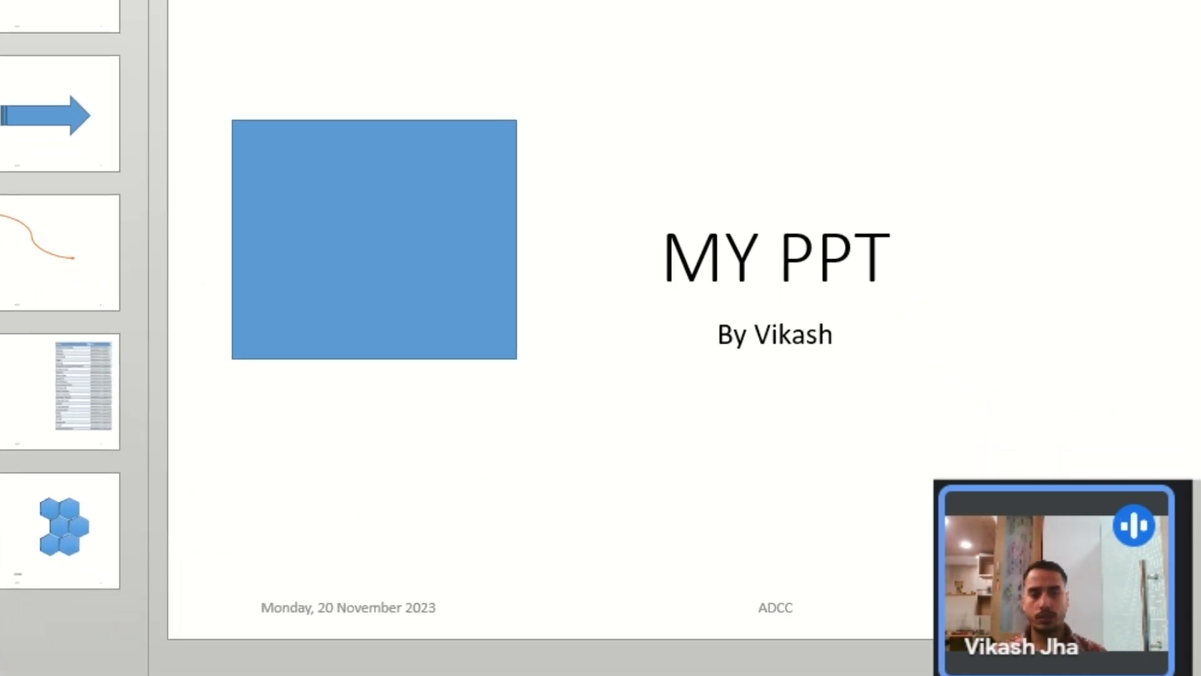
left_click(8, 107)
left_click(8, 253)
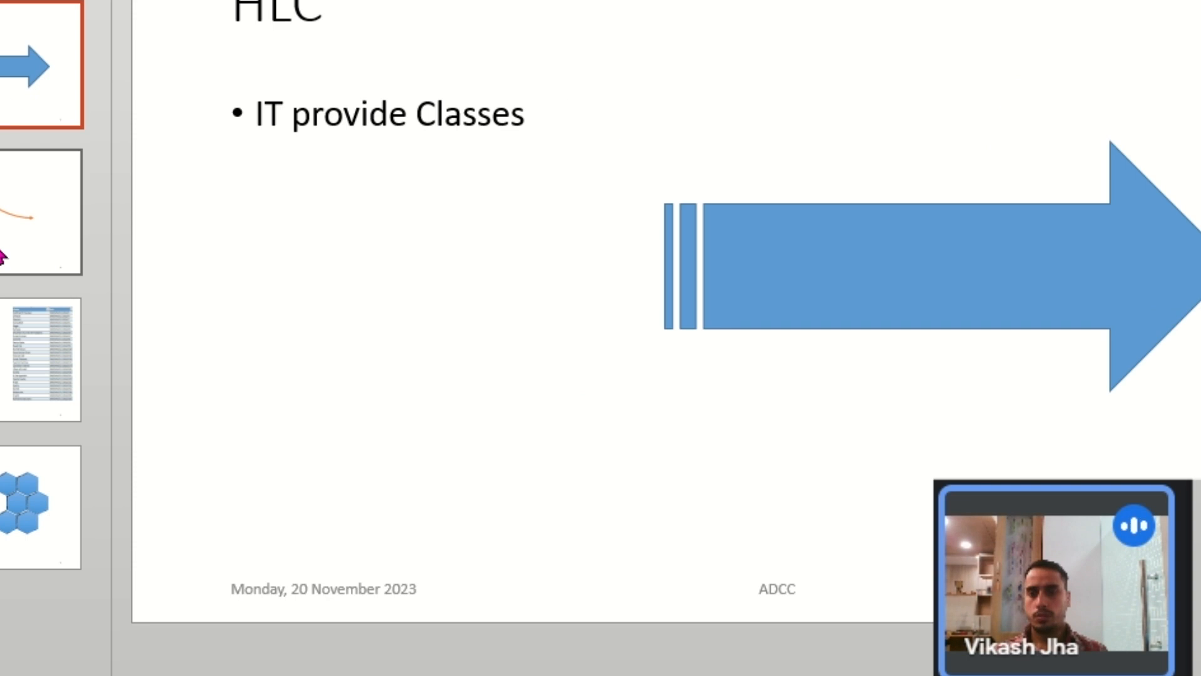
left_click(6, 375)
left_click(3, 482)
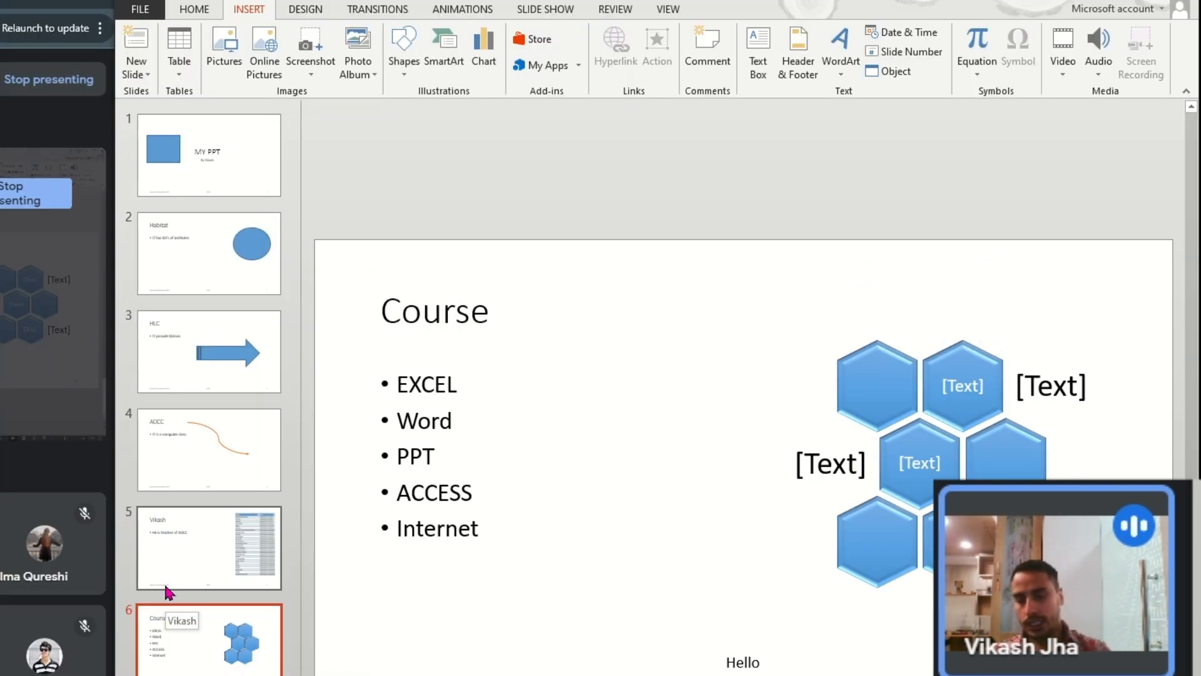
Play the slide show from the first slide to the end to check the date and footer in presentation view.
key("F5")
left_click(623, 354)
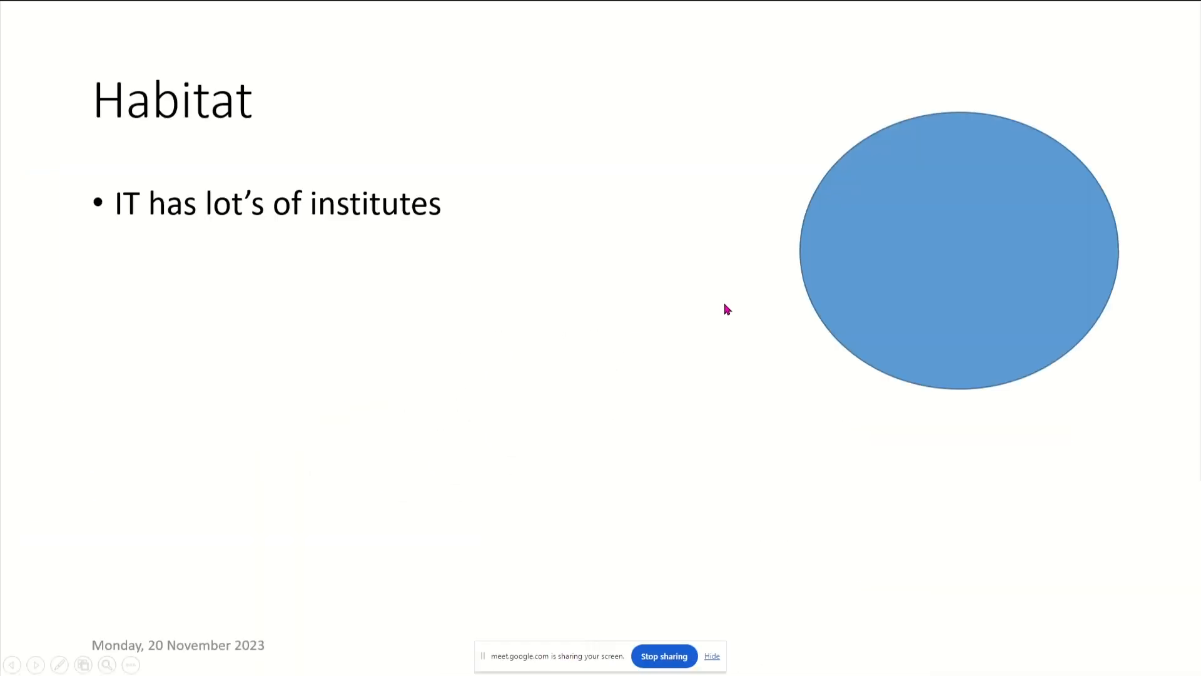
left_click(727, 311)
left_click(727, 310)
left_click(727, 310)
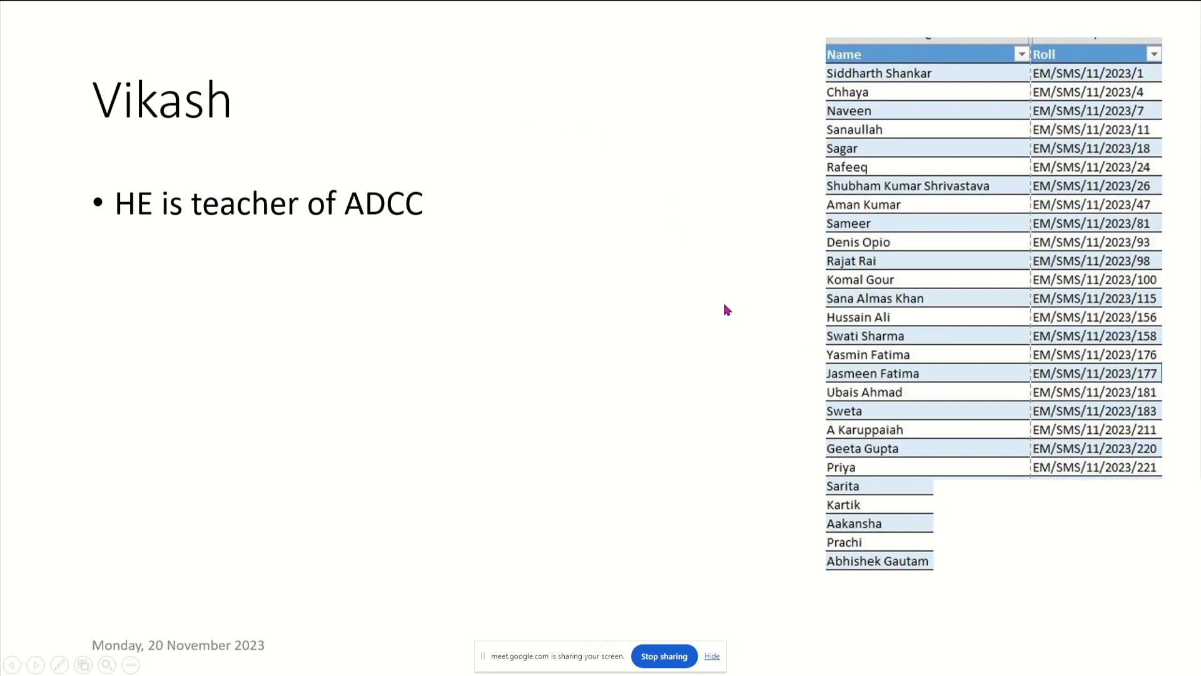
left_click(726, 310)
left_click(727, 310)
left_click(726, 311)
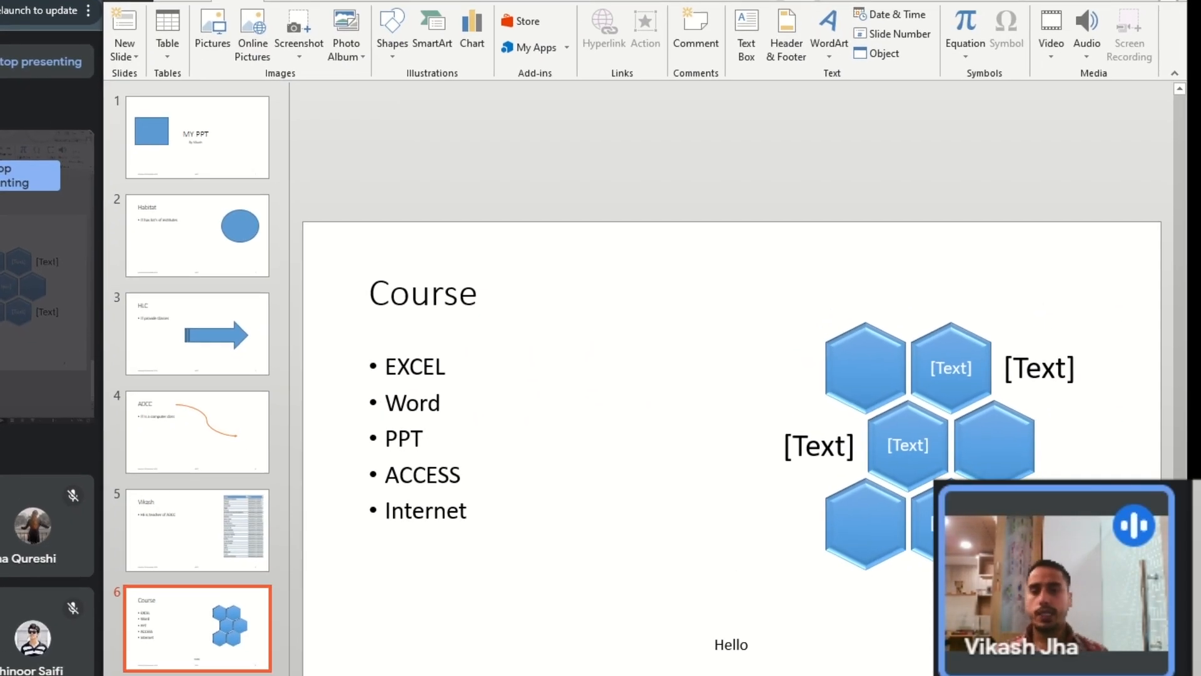
Hide the date, slide number and footer on the title slide and apply the setting to all slides.
left_click(225, 150)
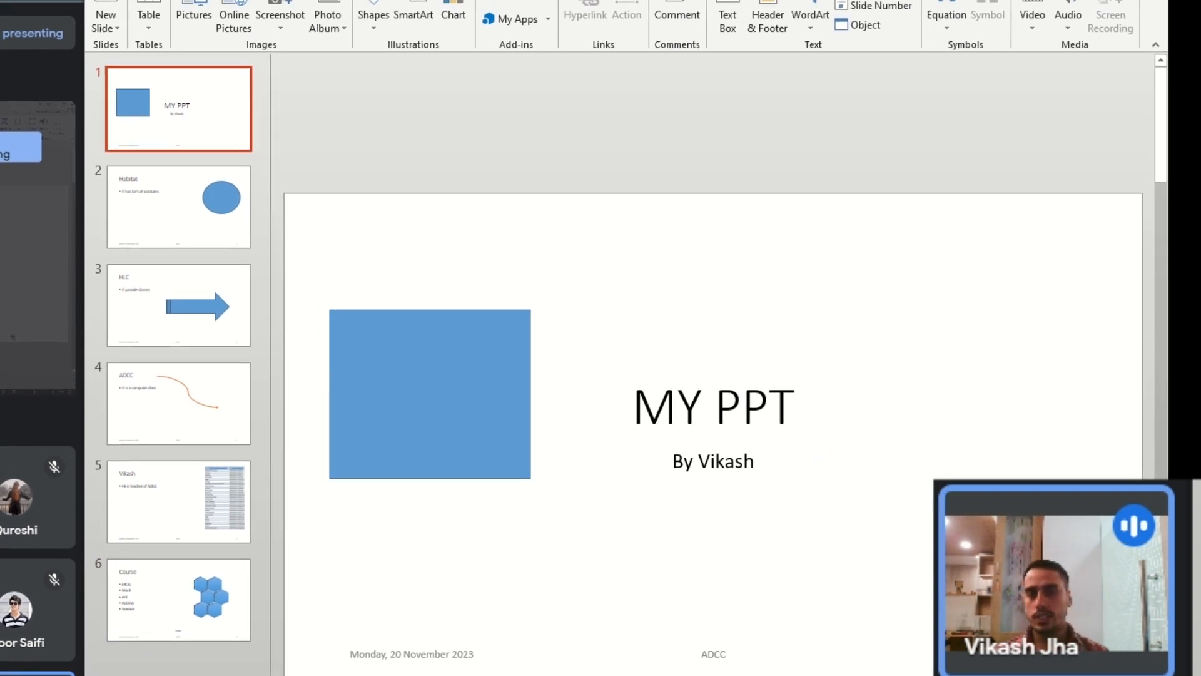
left_click(773, 29)
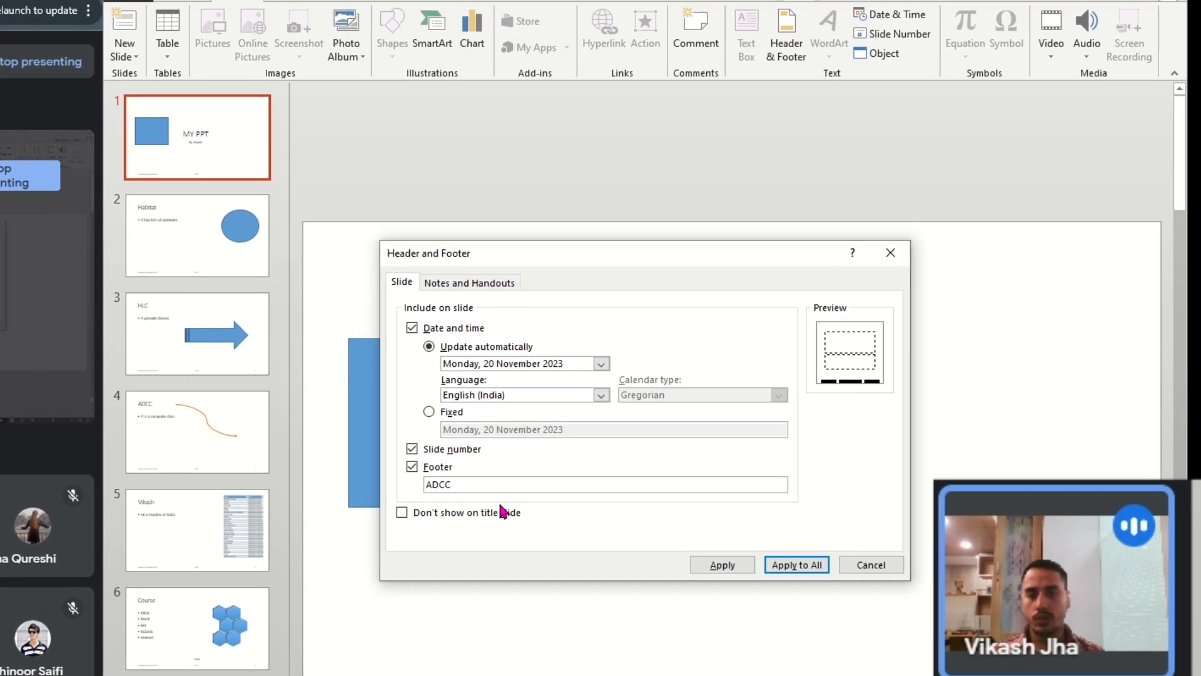
left_click(406, 519)
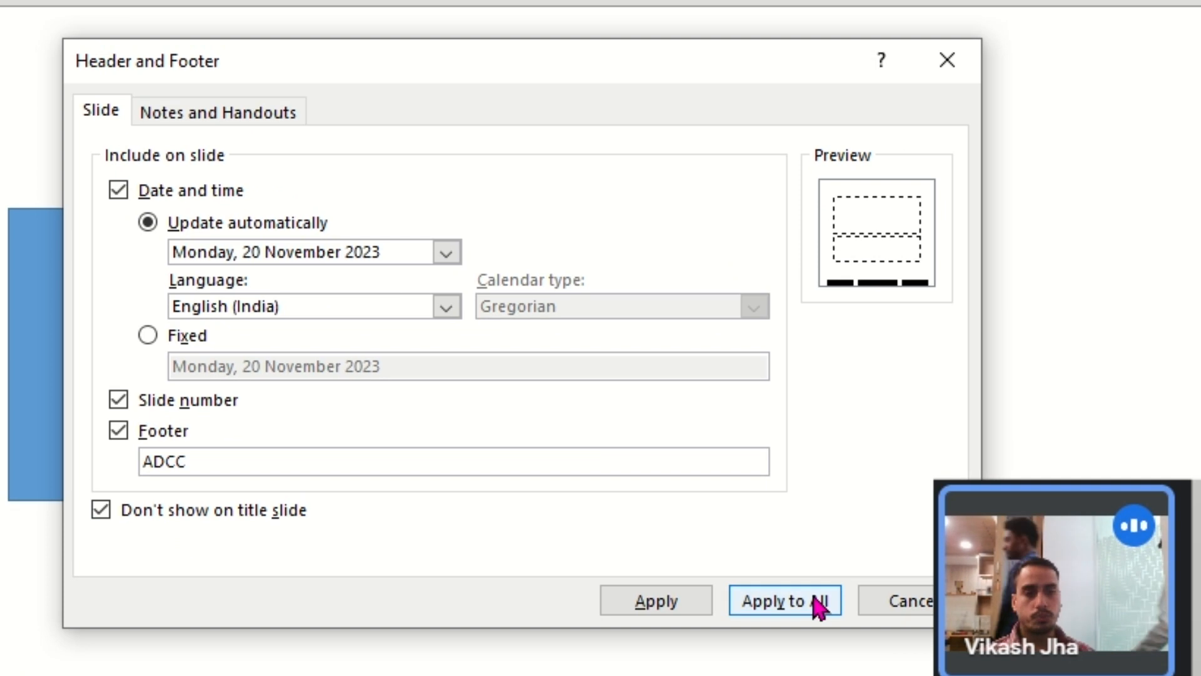
left_click(825, 591)
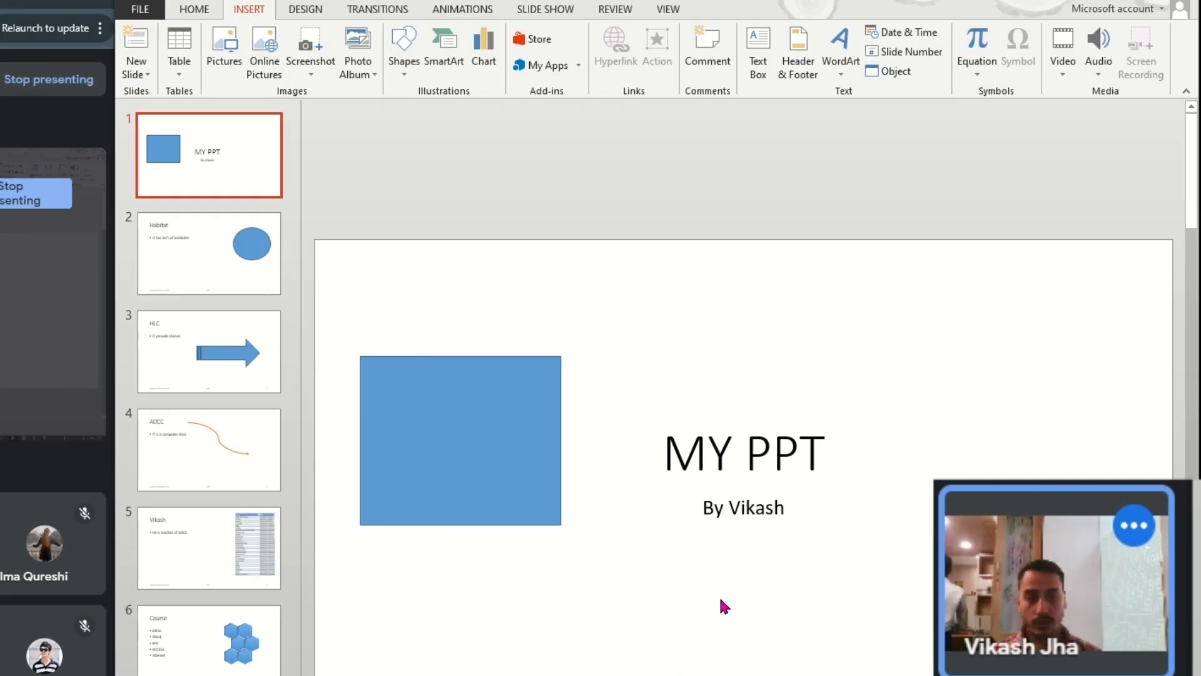
Replay the slide show to the end, moving the screen-sharing notice aside to check the footer on the title and content slides.
key("F5")
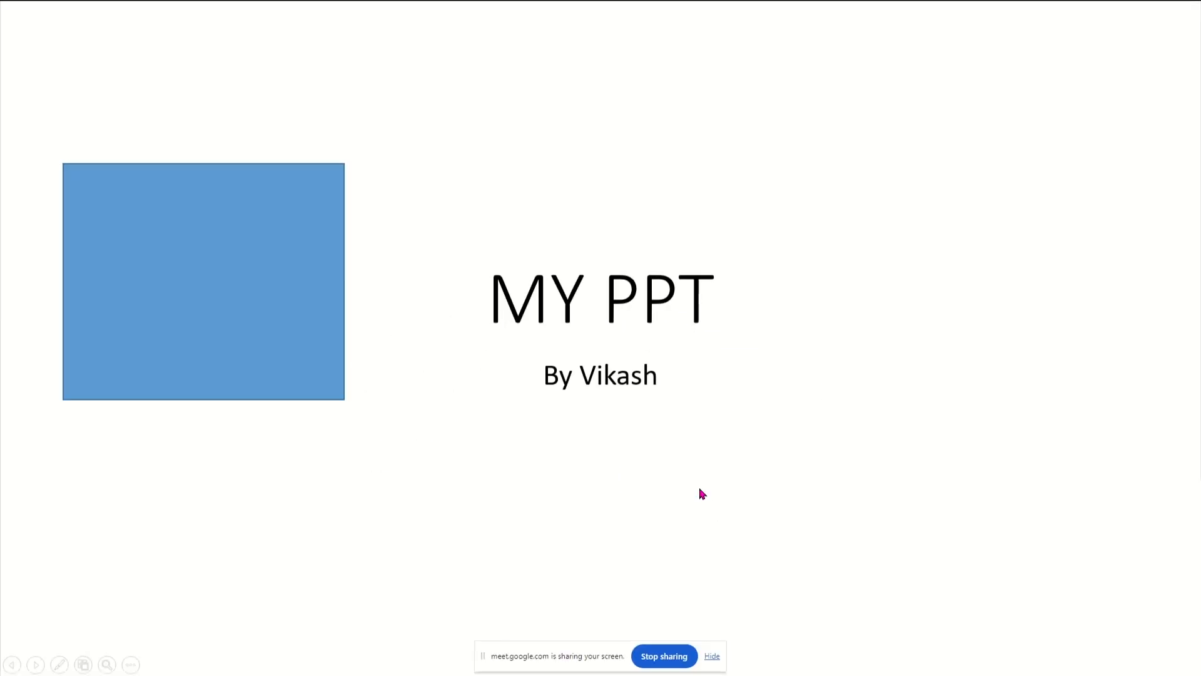
key("Right")
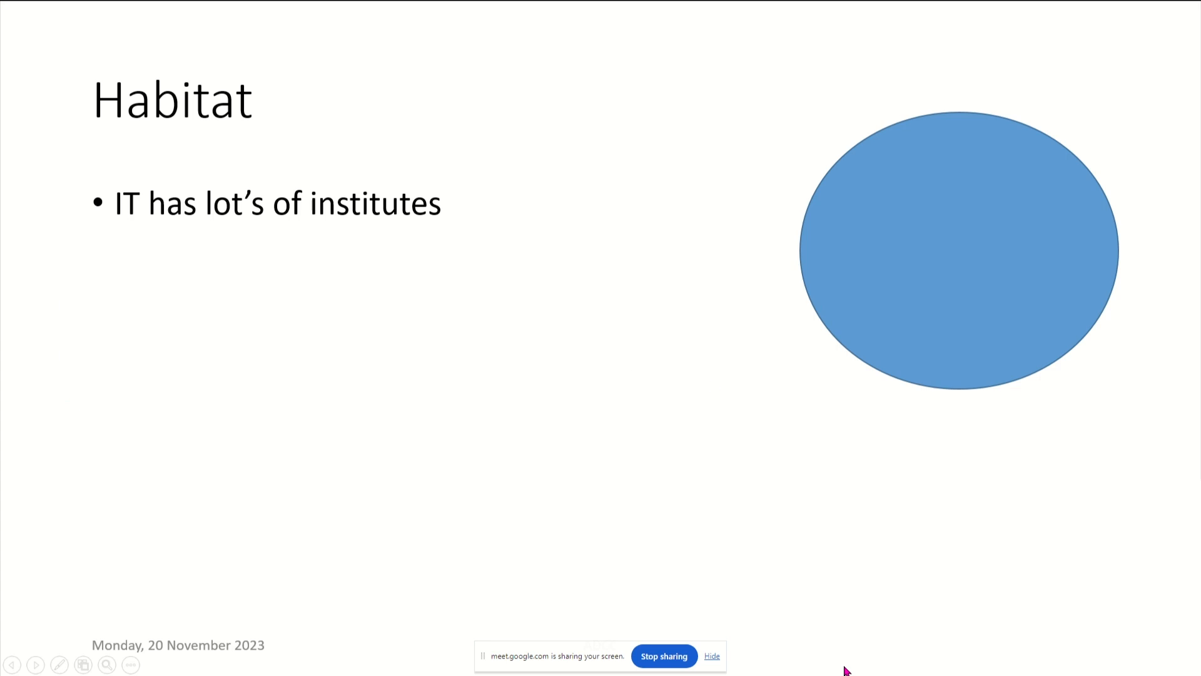
left_click_drag(574, 656, 643, 568)
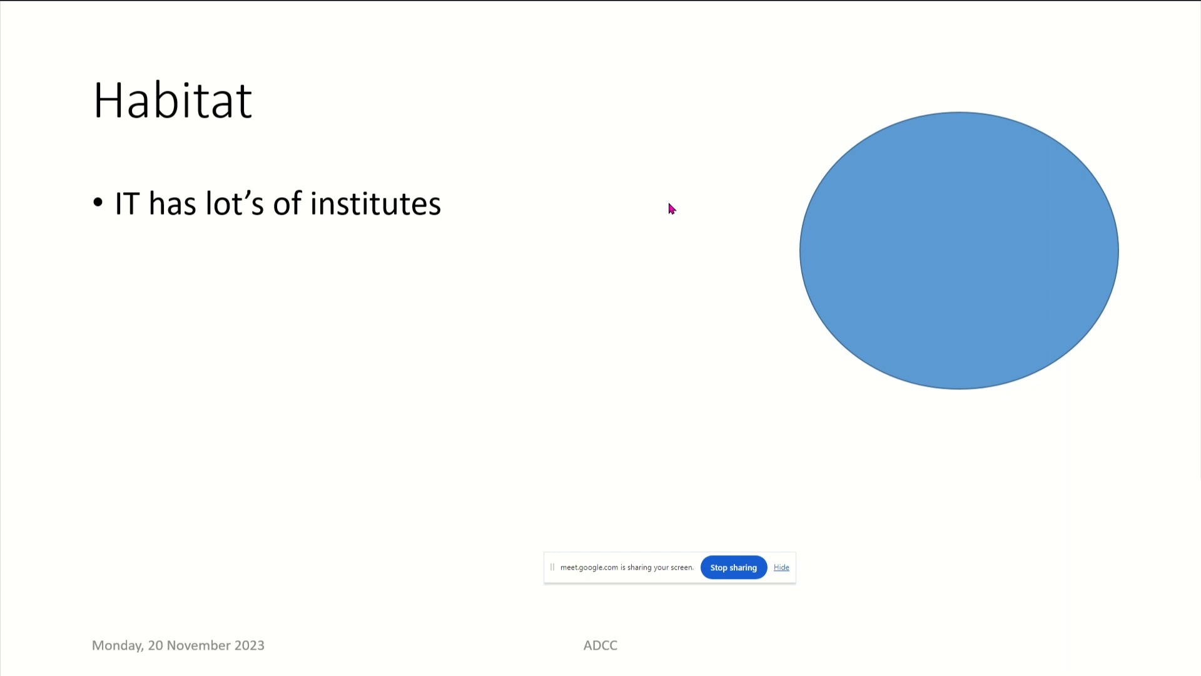
key("Right")
key("Right")
key("Right")
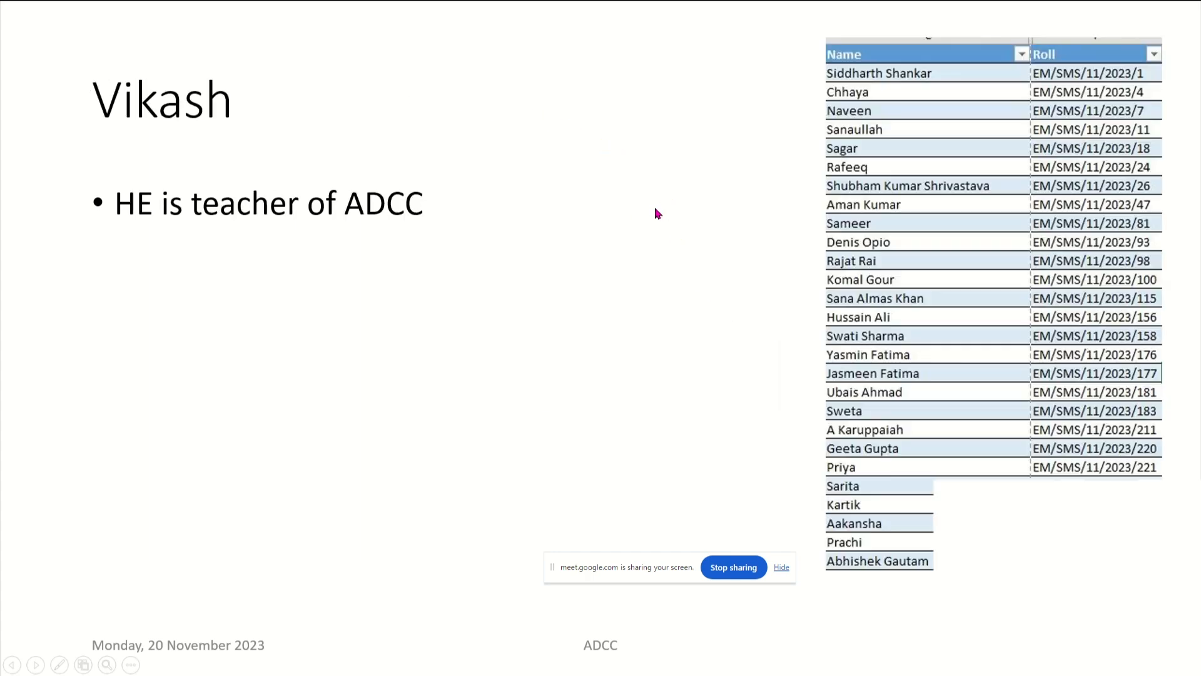
key("Right")
key("Right")
key("Right")
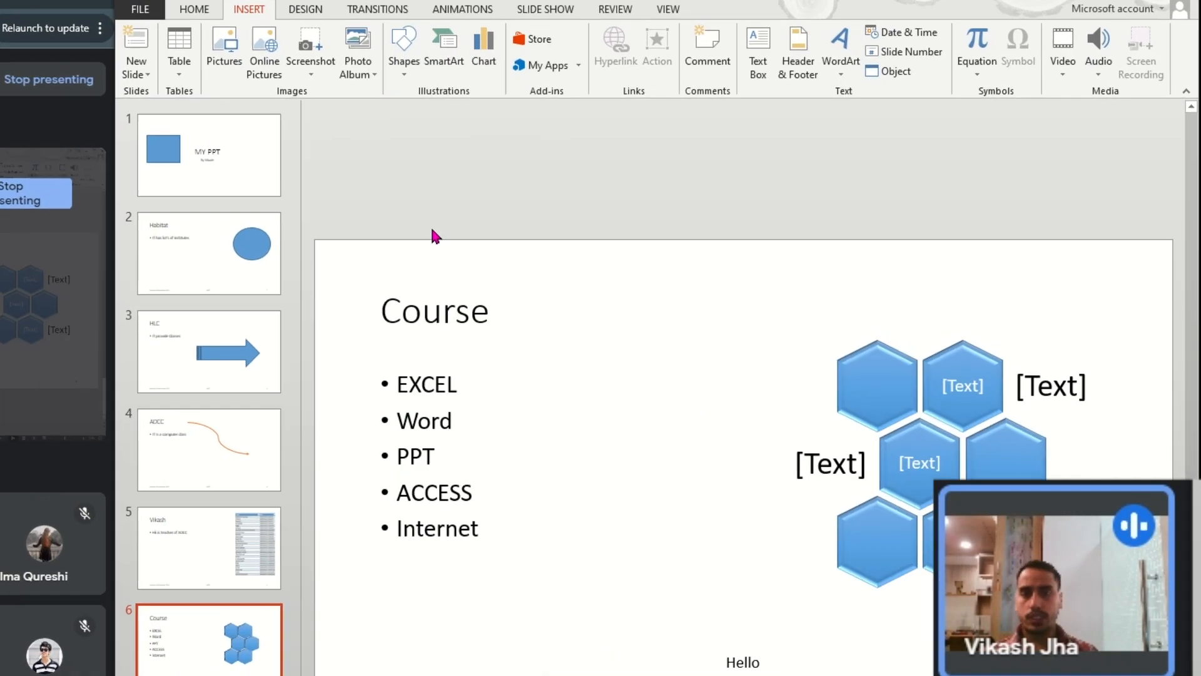
Look through the slides in the editing view and admit the waiting participant to the call.
left_click(263, 169)
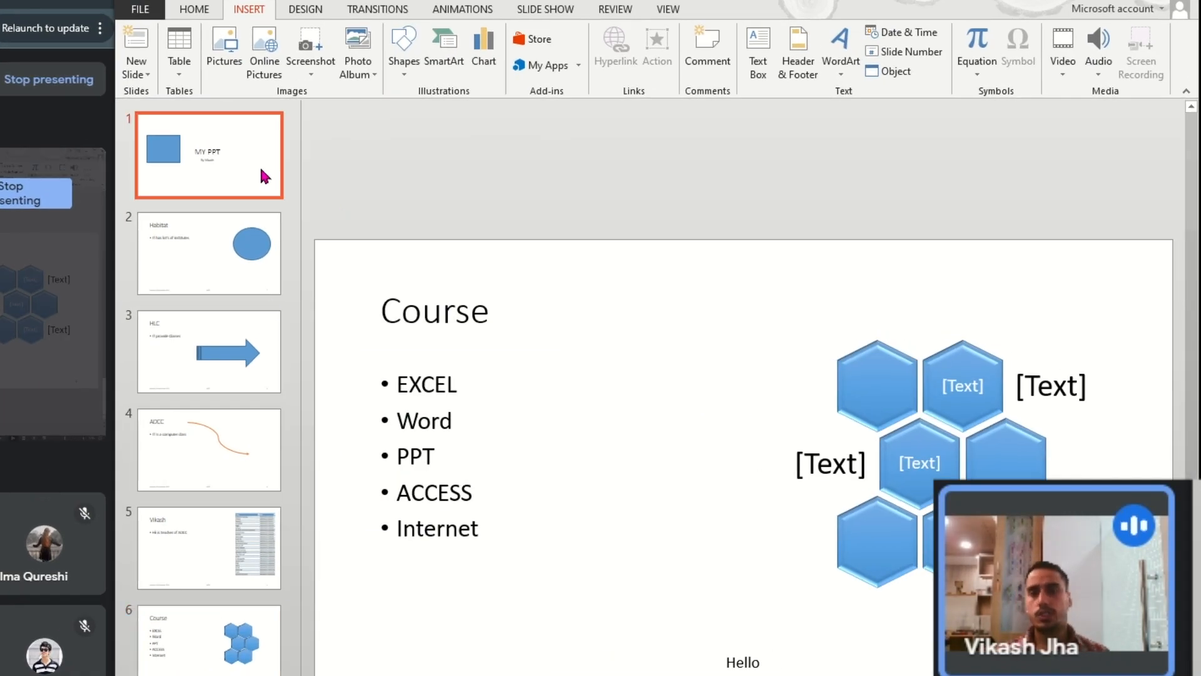
left_click(213, 275)
left_click(205, 375)
left_click(194, 581)
left_click(192, 607)
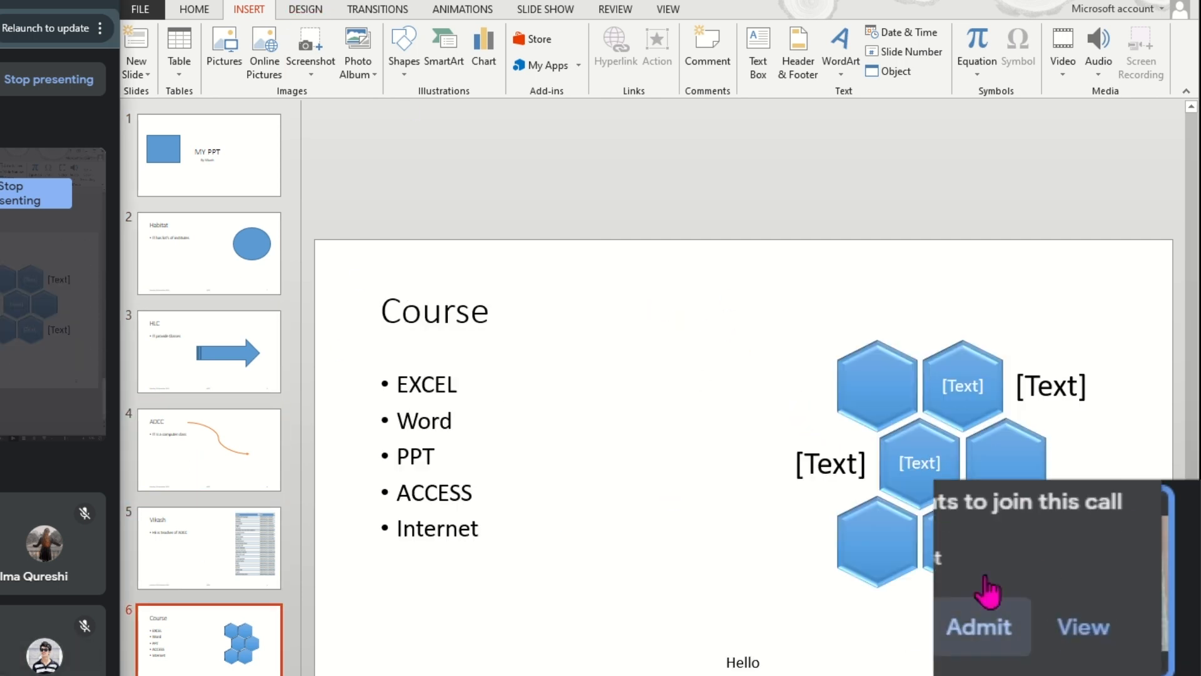
left_click(984, 622)
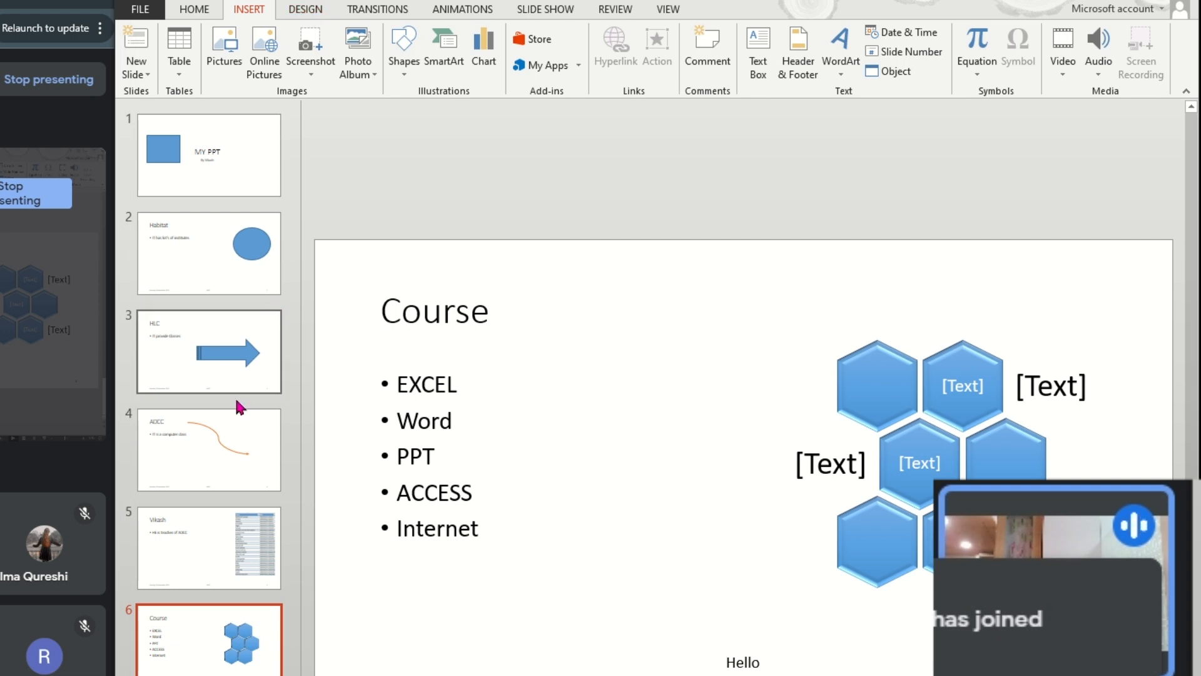
Try the light grey Office theme with angled blue and dark grey stripes on the whole presentation.
left_click(308, 10)
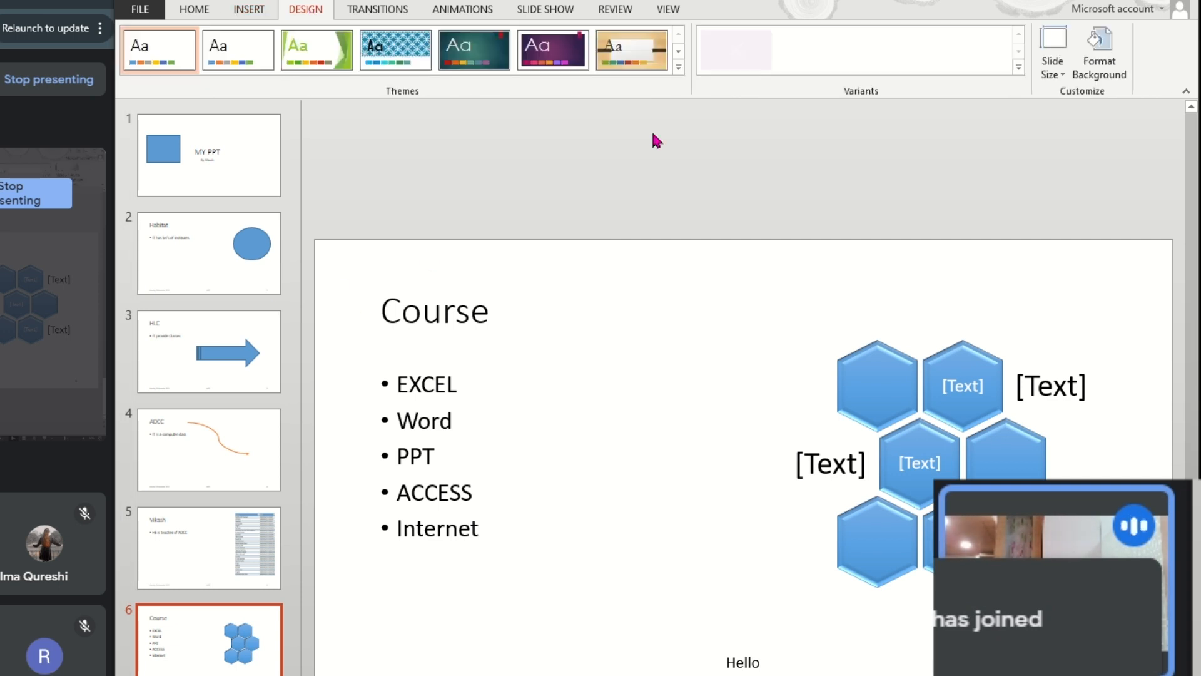
left_click(678, 67)
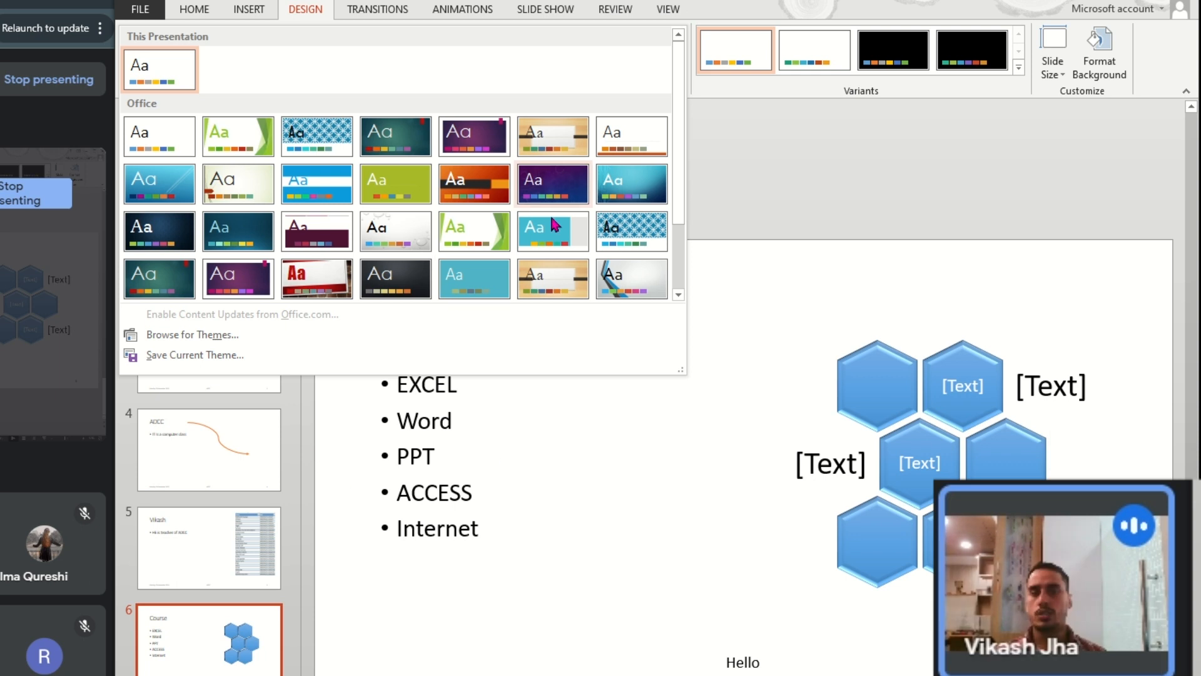
left_click(633, 284)
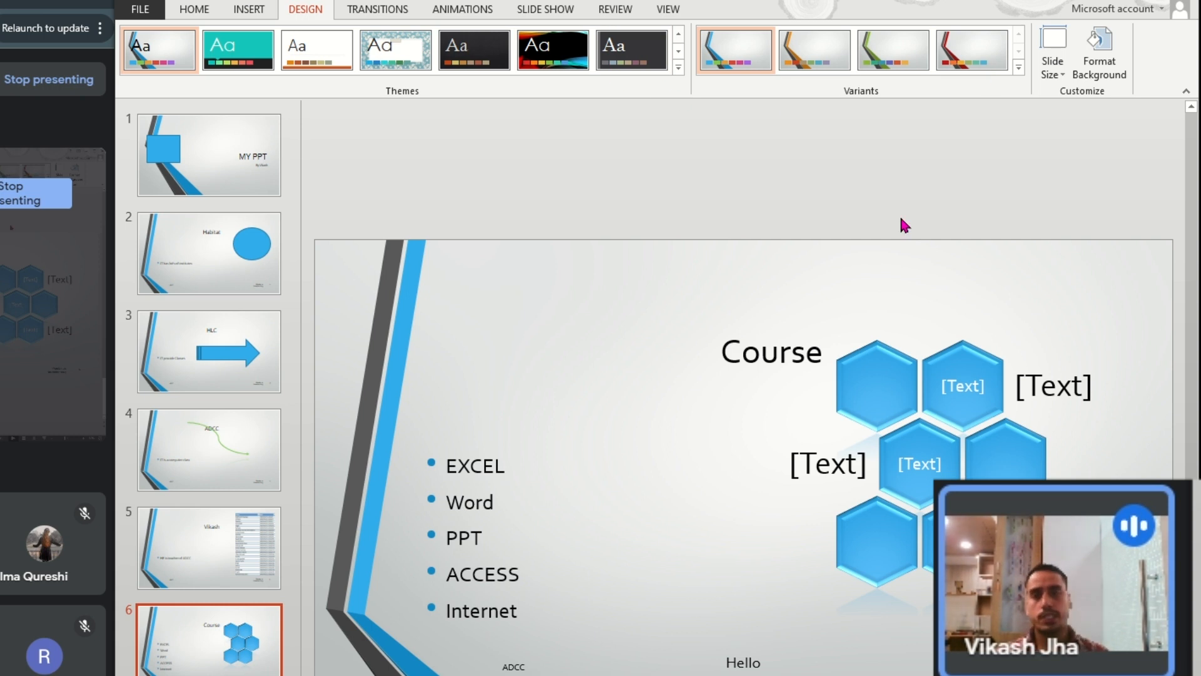
Try the blue gradient Office theme with white diagonal lines and review how each slide looks.
left_click(678, 67)
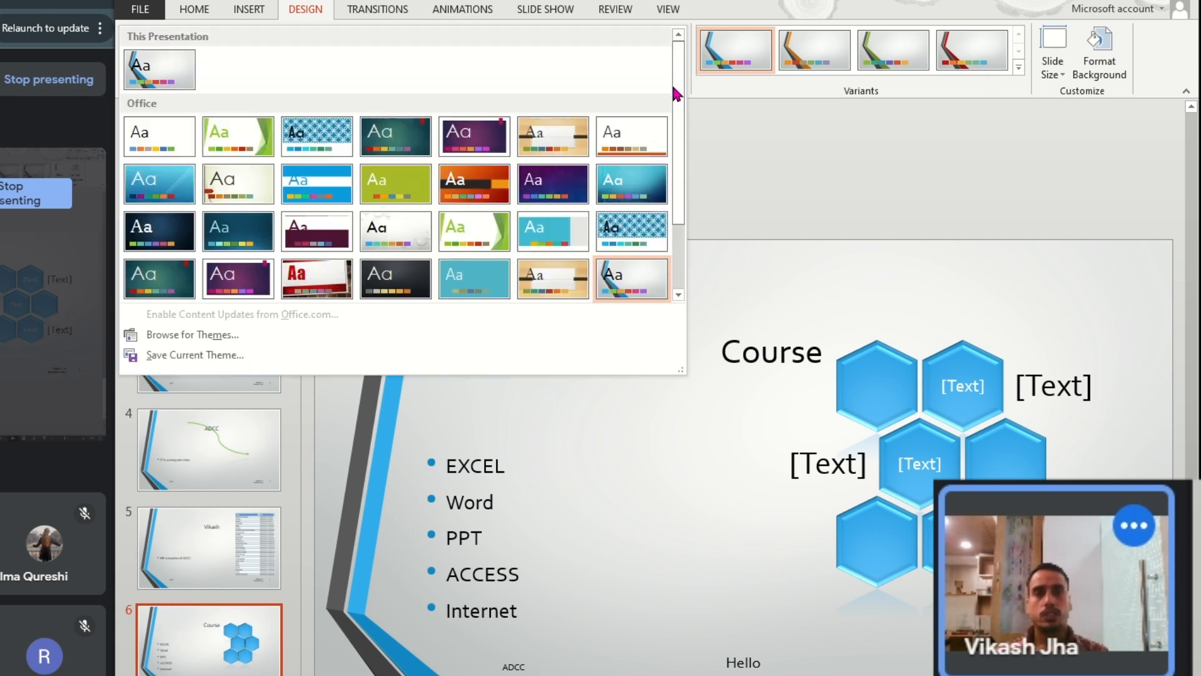
left_click(161, 187)
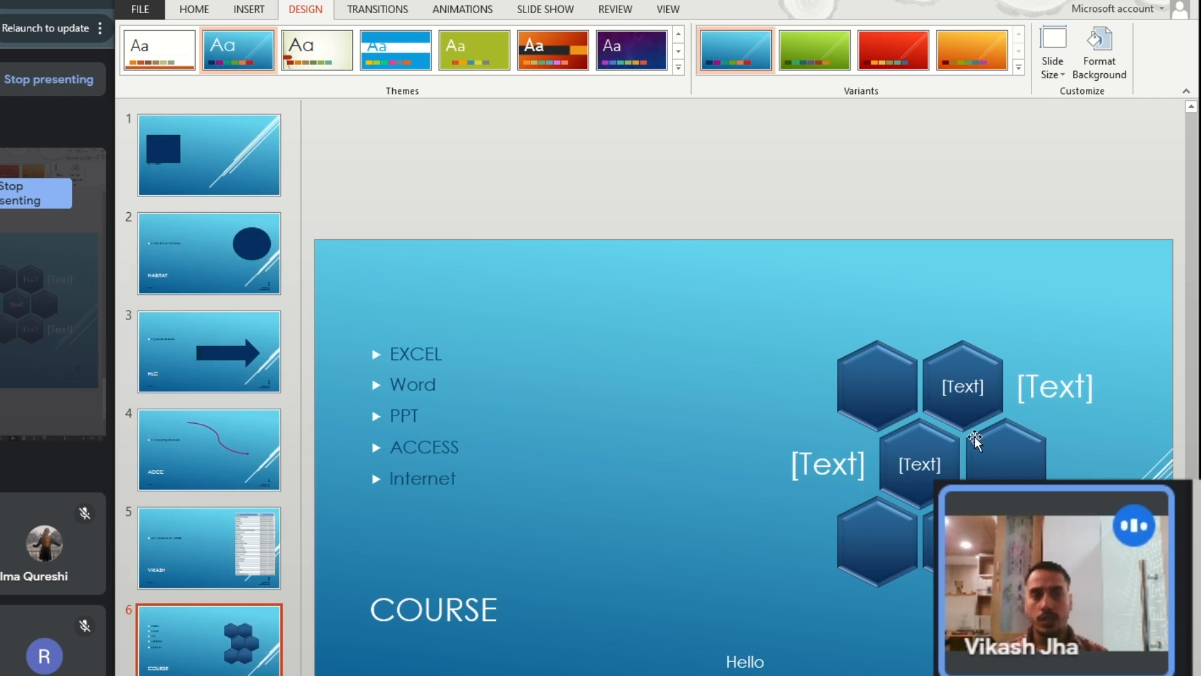
left_click(270, 163)
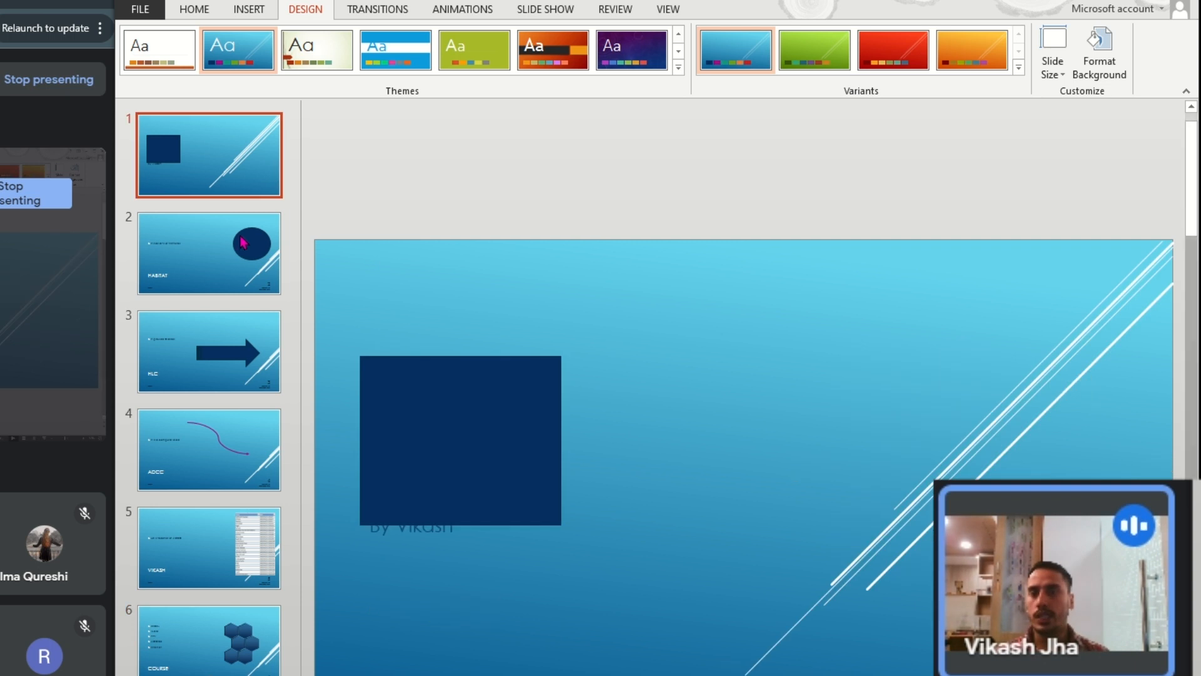
left_click(243, 239)
left_click(243, 331)
left_click(232, 443)
left_click(215, 540)
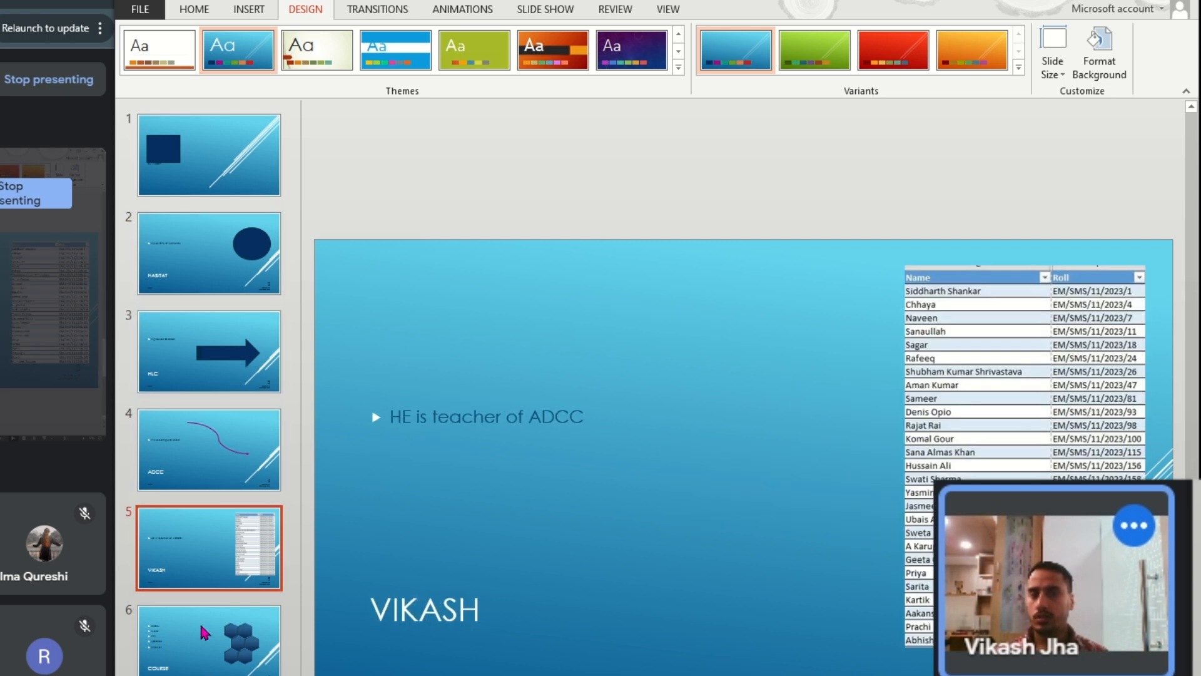
left_click(202, 631)
Try the dark teal gradient Office theme on the presentation and view the title slide.
left_click(678, 67)
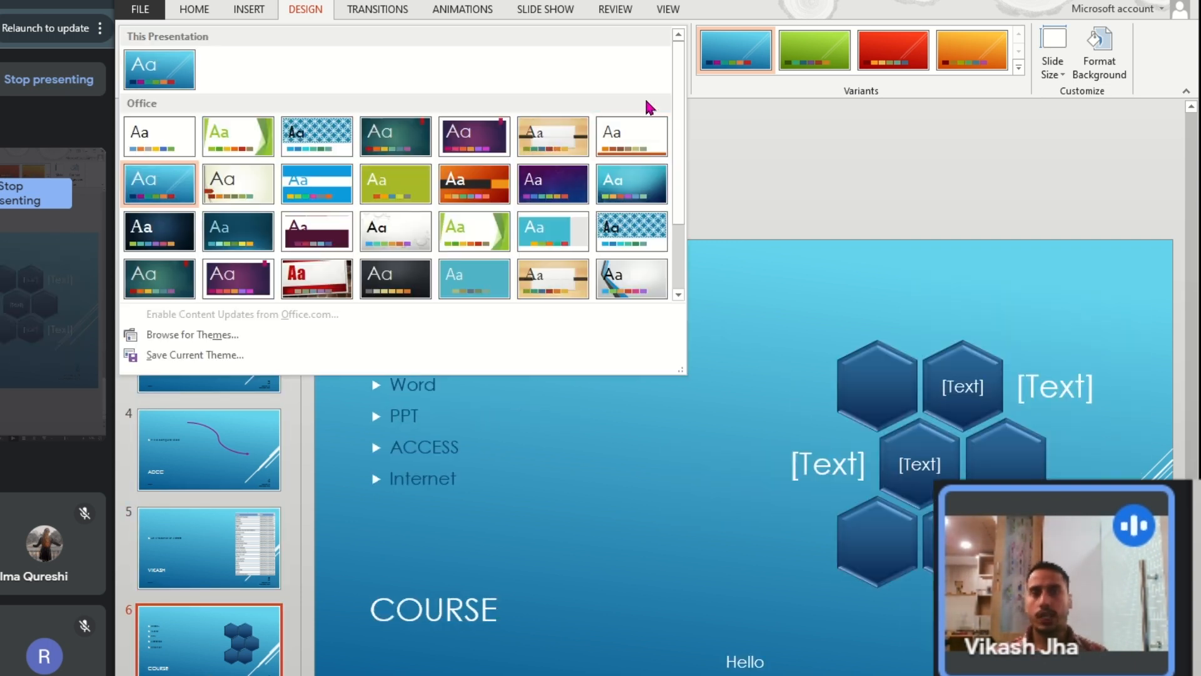
left_click(375, 189)
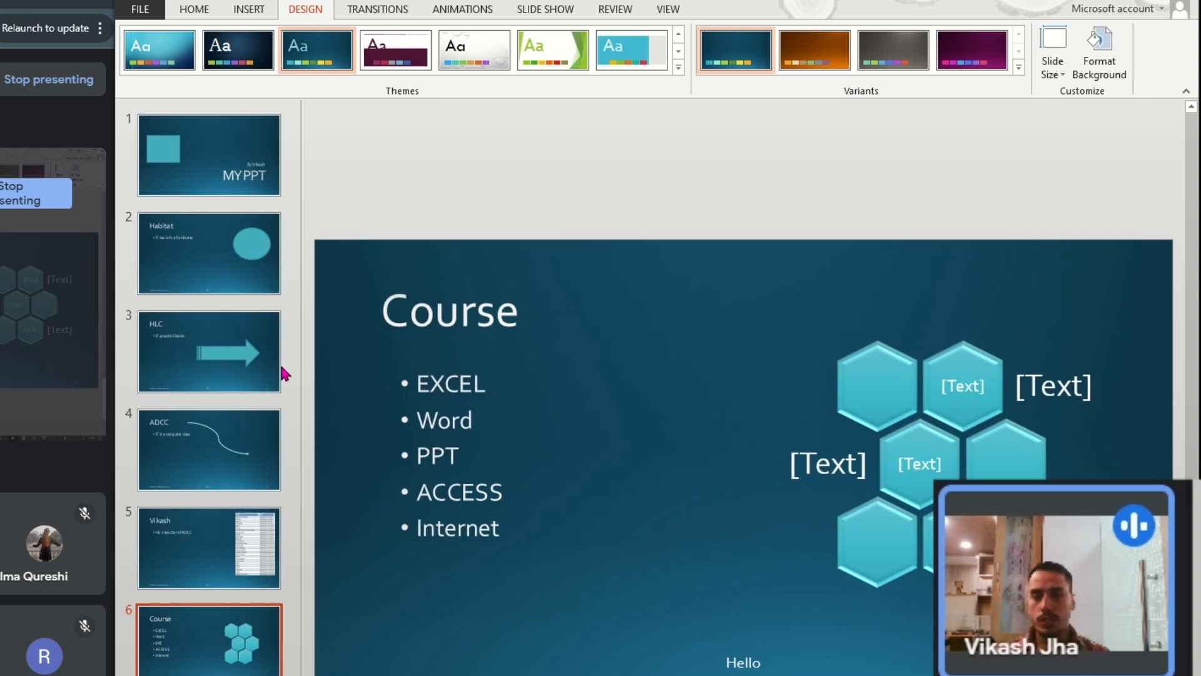
left_click(239, 171)
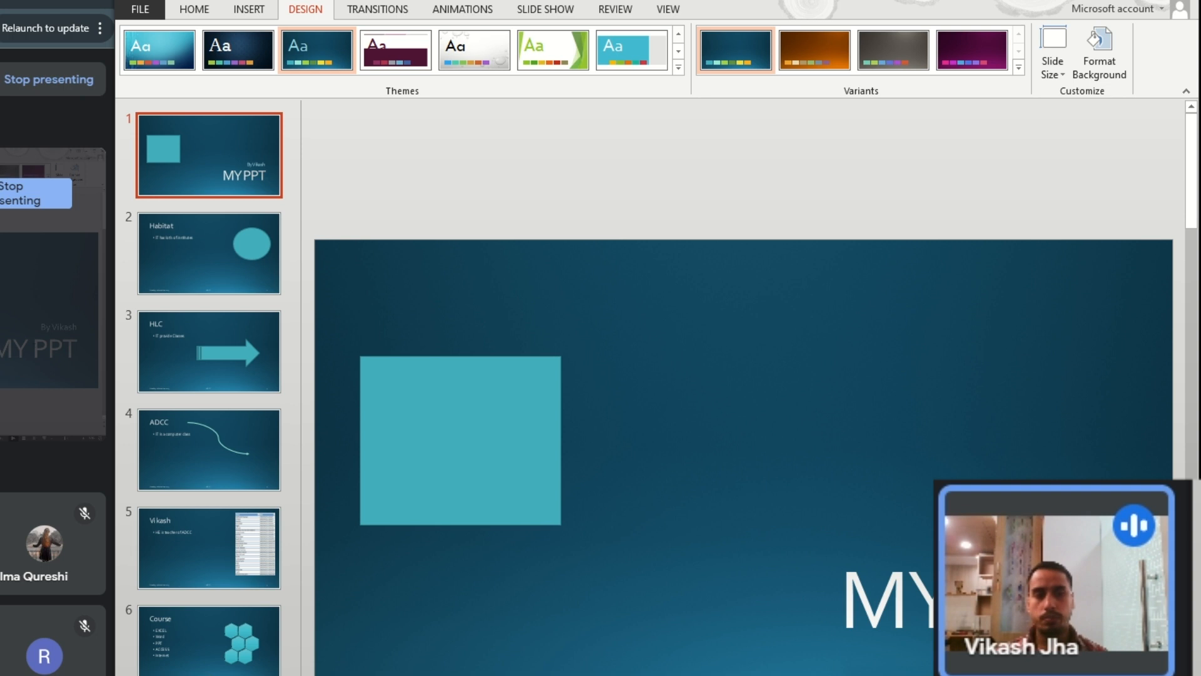
Apply the white theme with turquoise title blocks and grey side bar, and review slides 2 to 4.
left_click(646, 61)
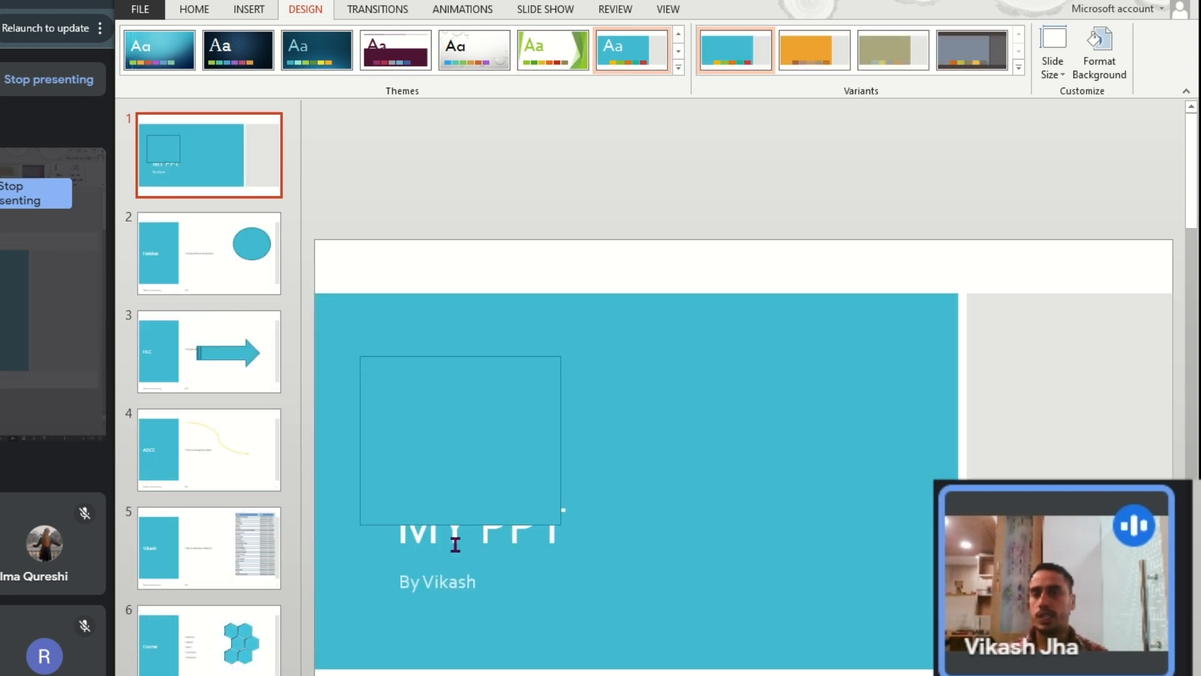
left_click(238, 254)
left_click(251, 347)
left_click(233, 466)
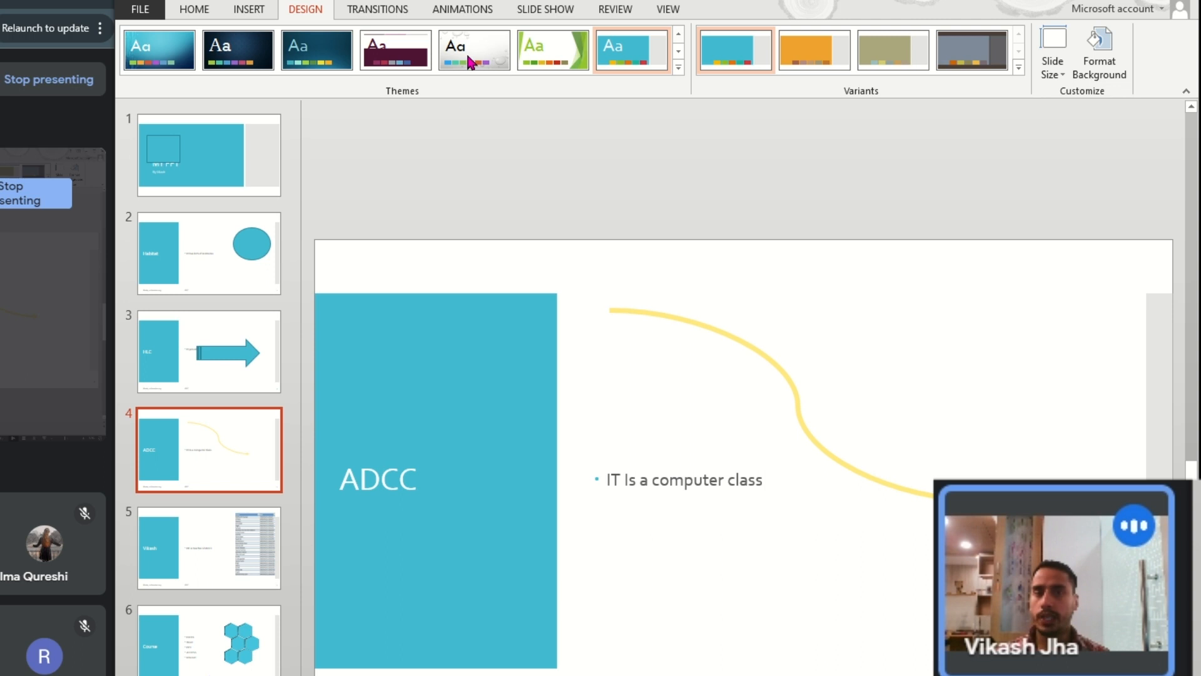
Try the white water-droplet theme and the blue circle-pattern theme on the presentation, reviewing slides 2 to 6 in the latter.
left_click(469, 63)
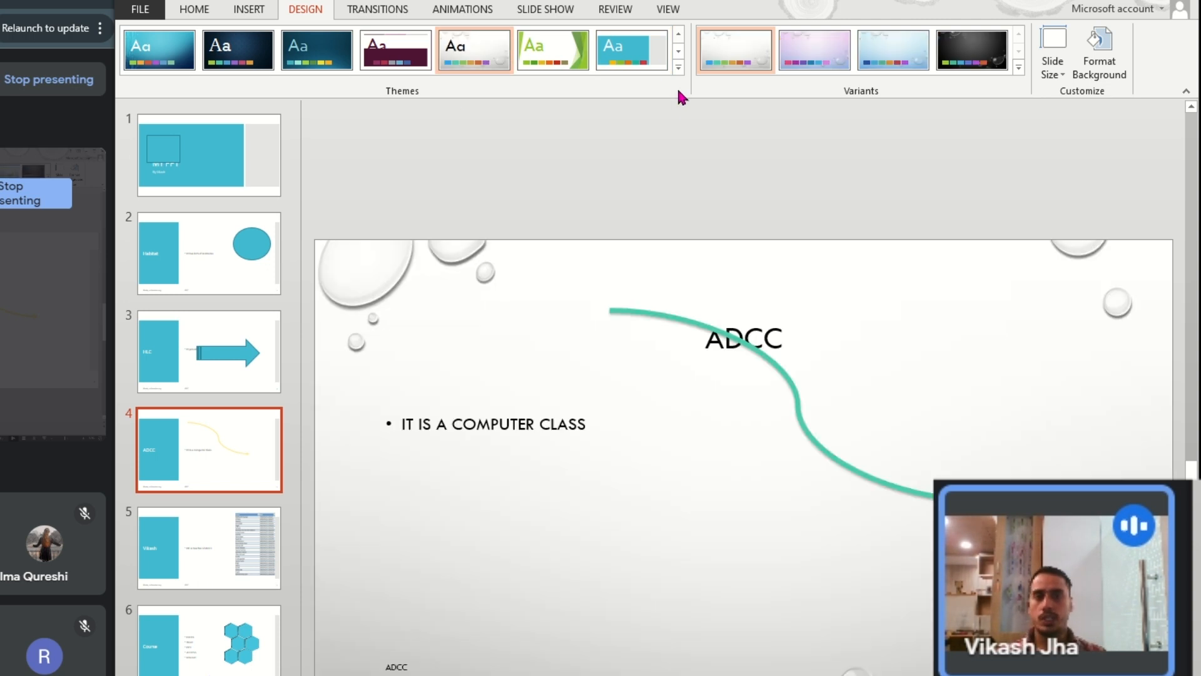
left_click(678, 67)
left_click(618, 234)
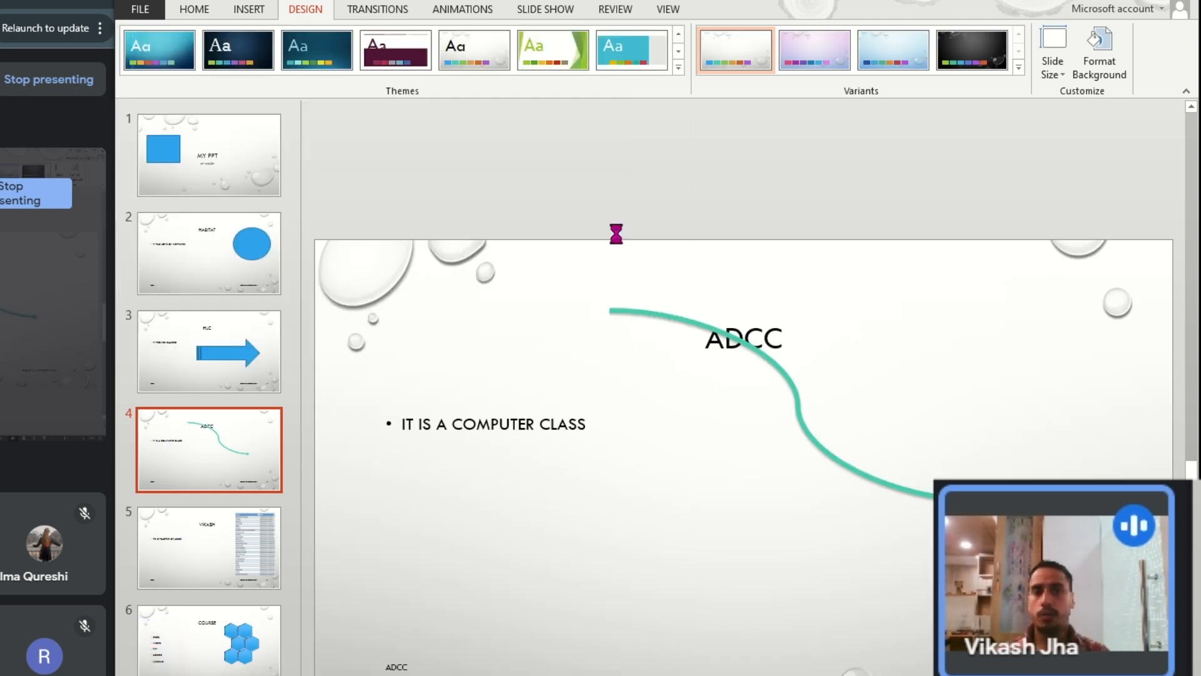
left_click(238, 270)
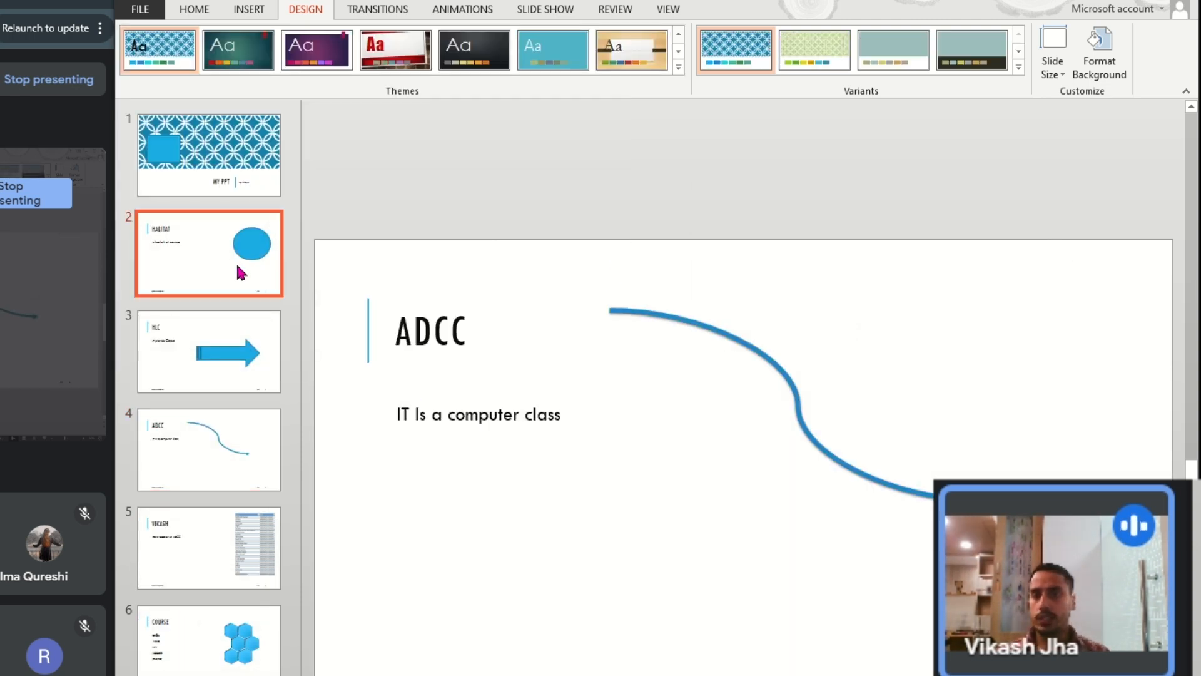
left_click(225, 353)
left_click(214, 443)
left_click(201, 586)
left_click(190, 636)
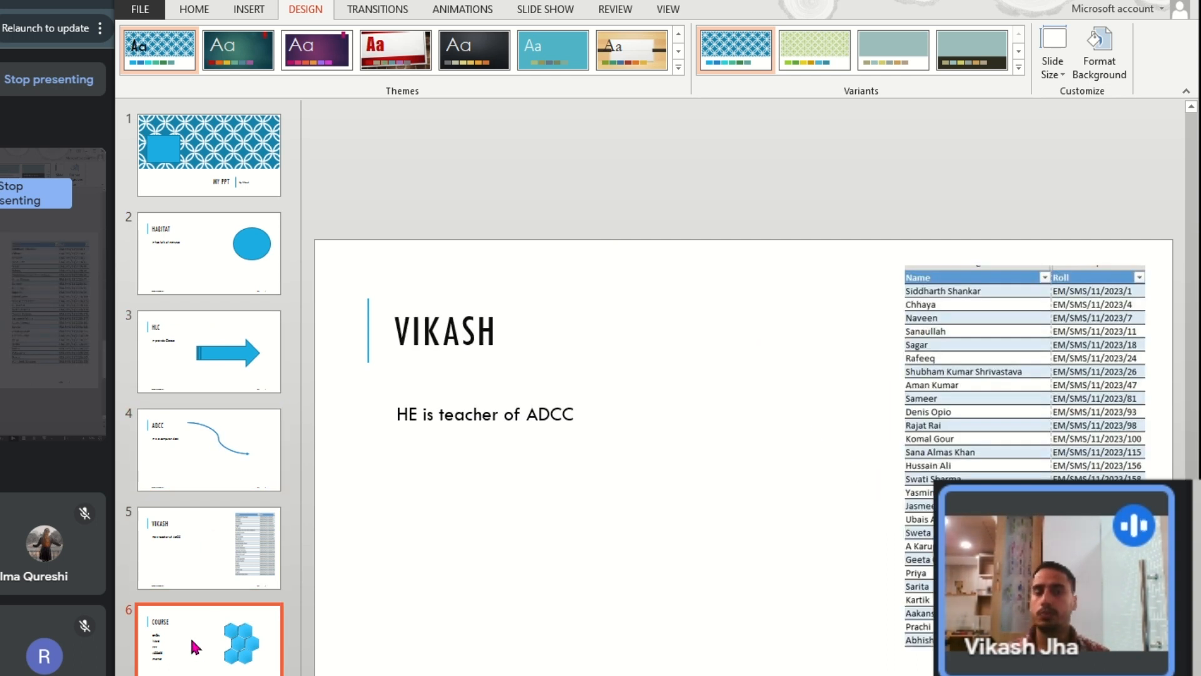
left_click(241, 277)
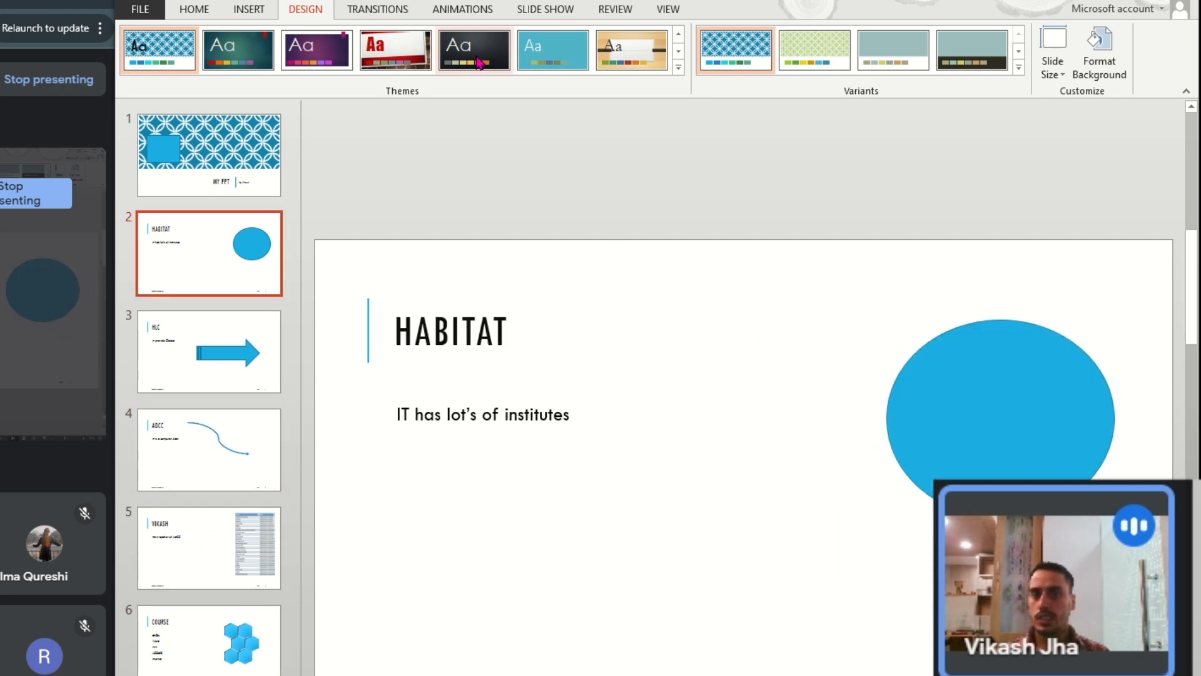
Try the dark grey mesh theme and the purple theme with magenta accents on the whole presentation.
left_click(473, 50)
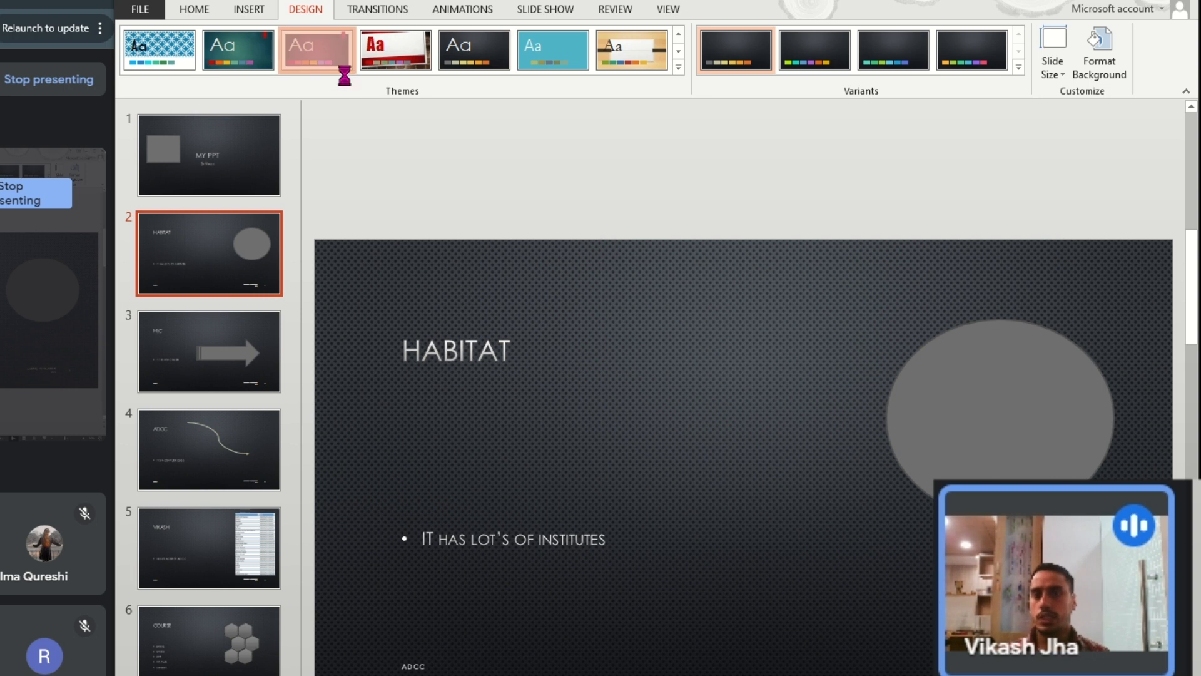
left_click(344, 73)
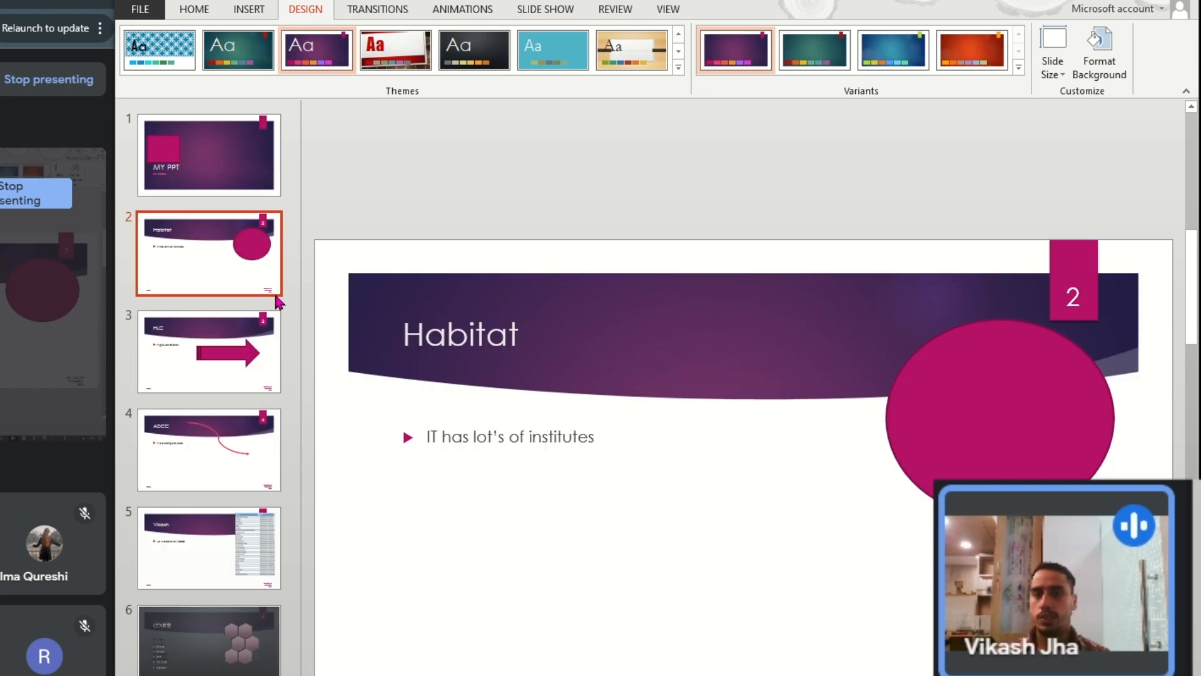
Move the curved line on slide 4 down so that it sits below the purple title banner.
left_click(208, 438)
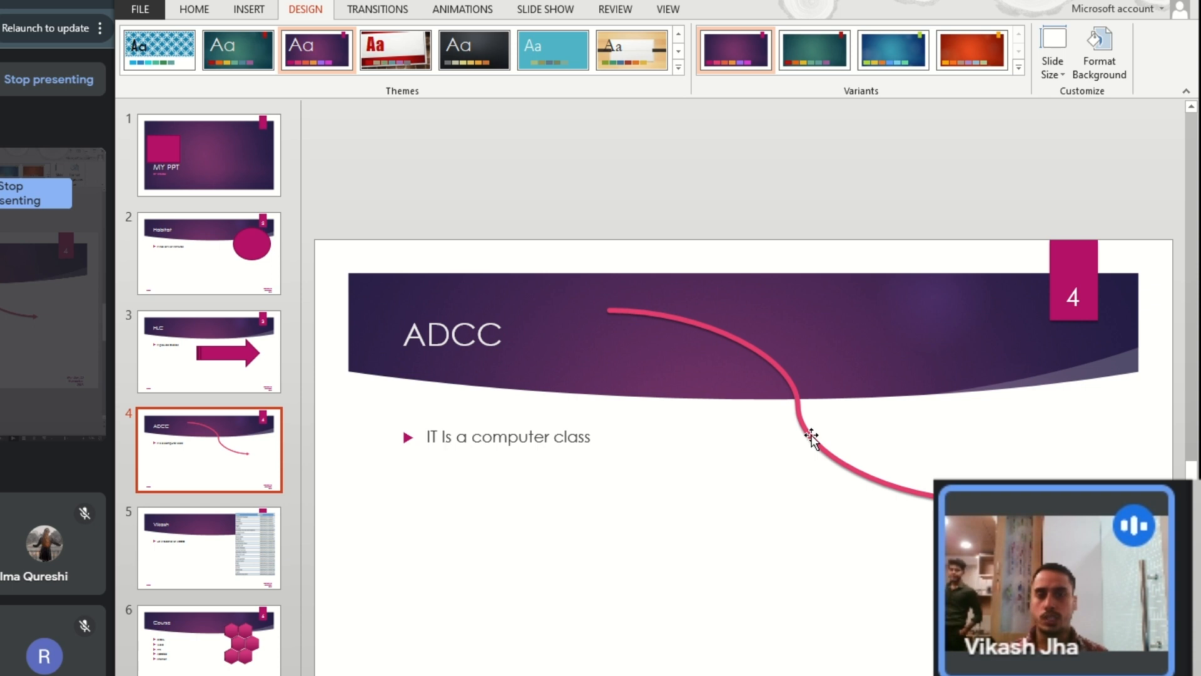
left_click_drag(810, 434, 804, 579)
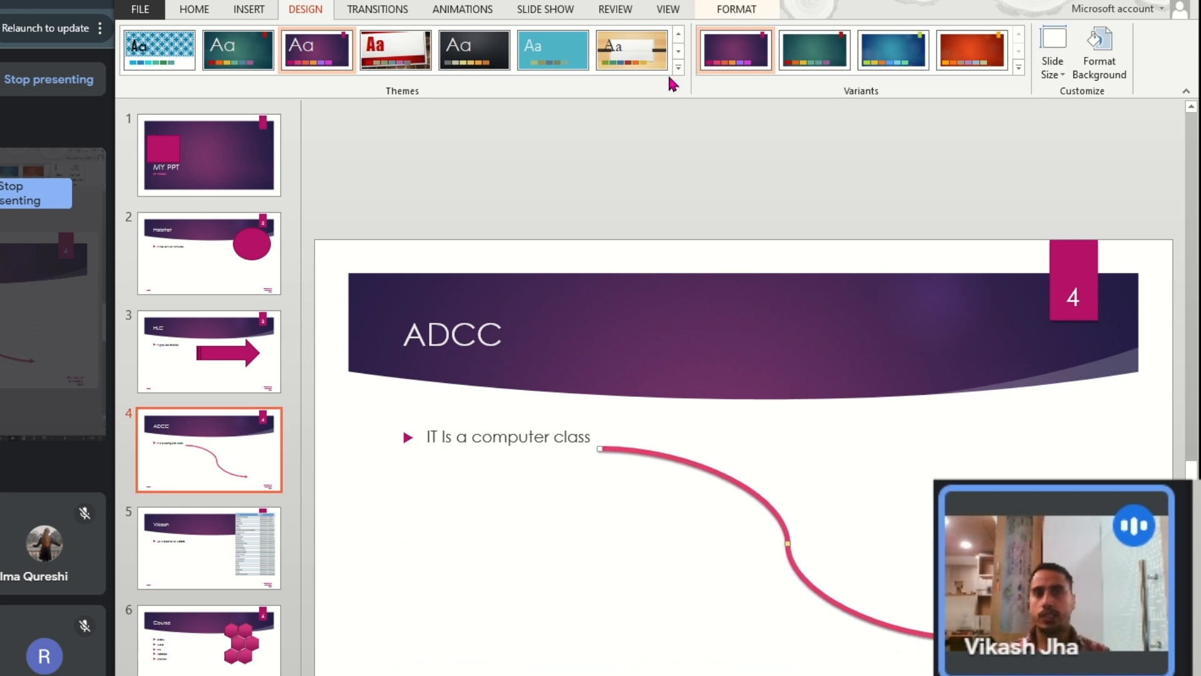
Try the wood-framed theme, the dark grey mesh theme and the blue theme with a white title band.
left_click(632, 50)
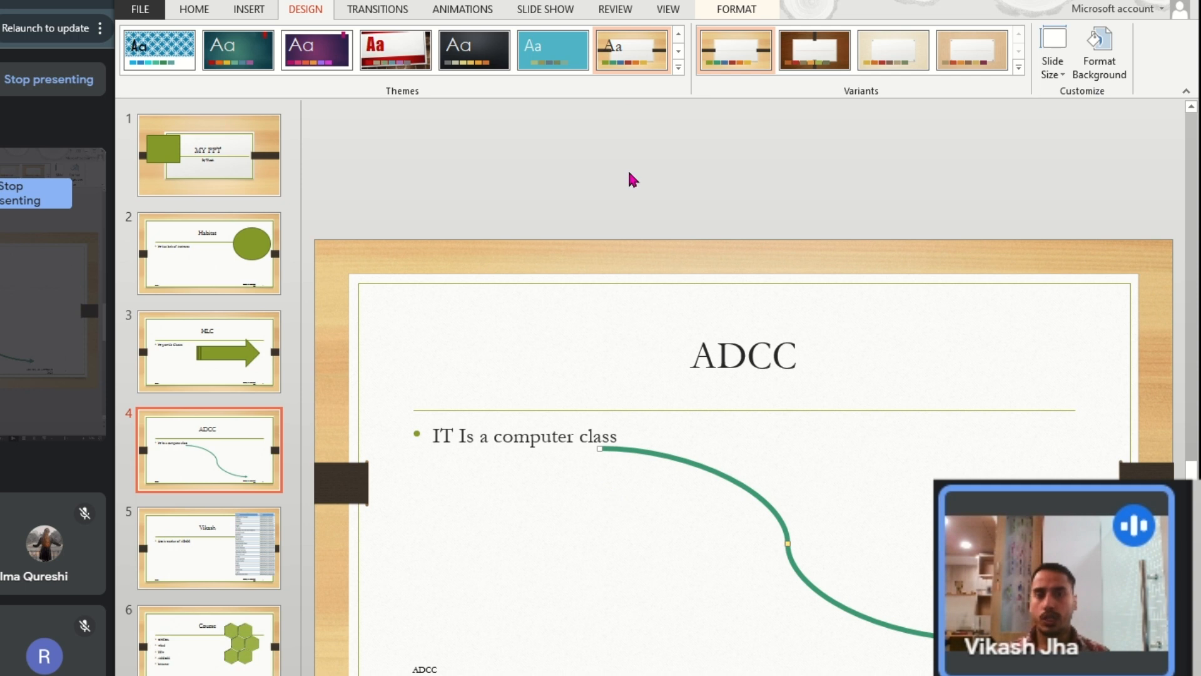
left_click(483, 57)
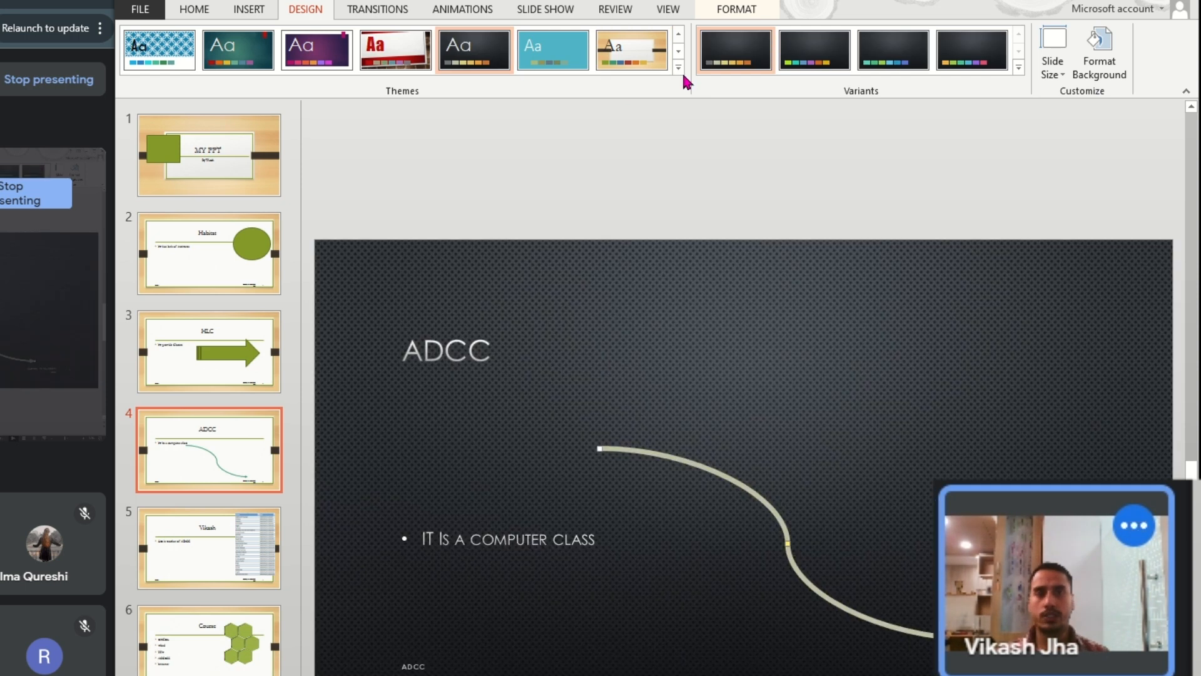
left_click(678, 67)
left_click(396, 129)
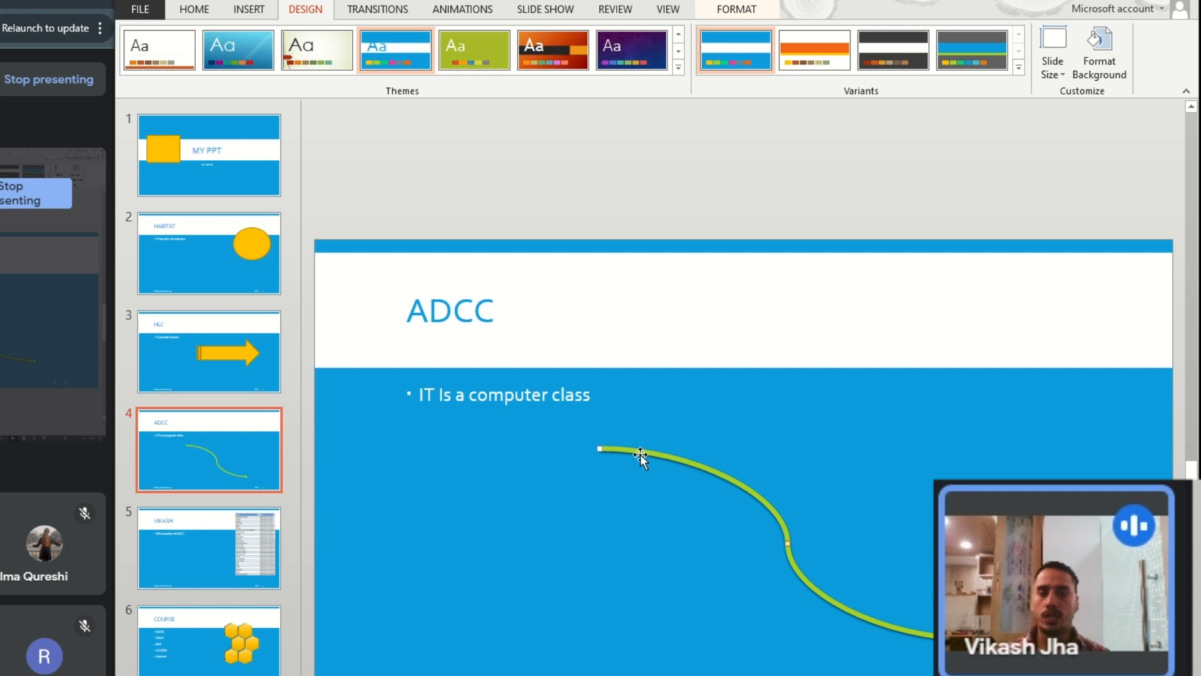
Move the curve on slide 4 up to the end of the bullet text and the square on slide 1 below the title band.
left_click_drag(641, 455, 637, 405)
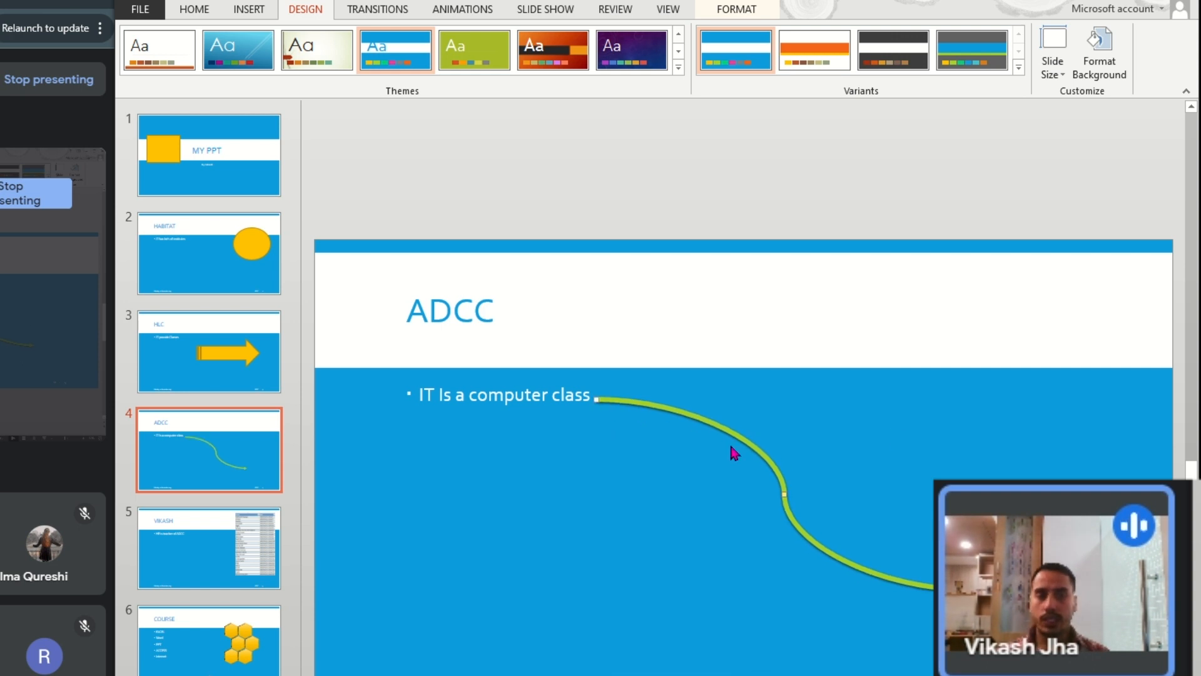
left_click(196, 158)
left_click_drag(507, 466, 491, 606)
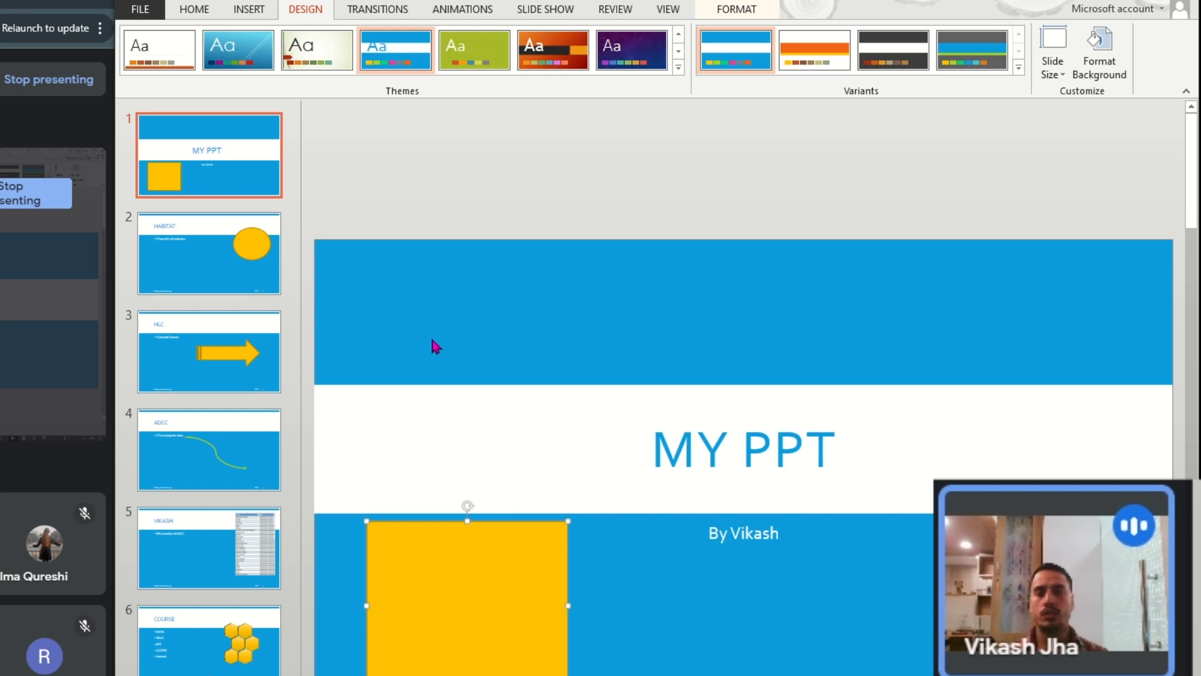
Review how slides 2 to 6 look in the blue theme with the white title band.
left_click(192, 262)
left_click(228, 344)
left_click(230, 478)
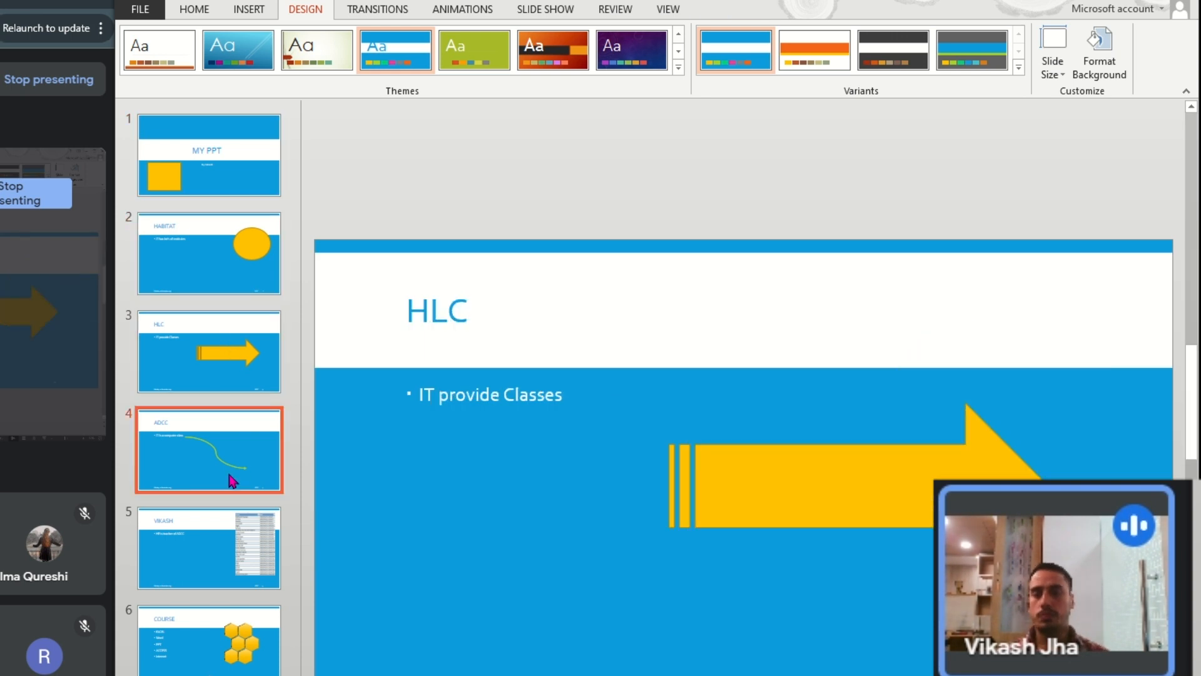
left_click(208, 581)
left_click(210, 610)
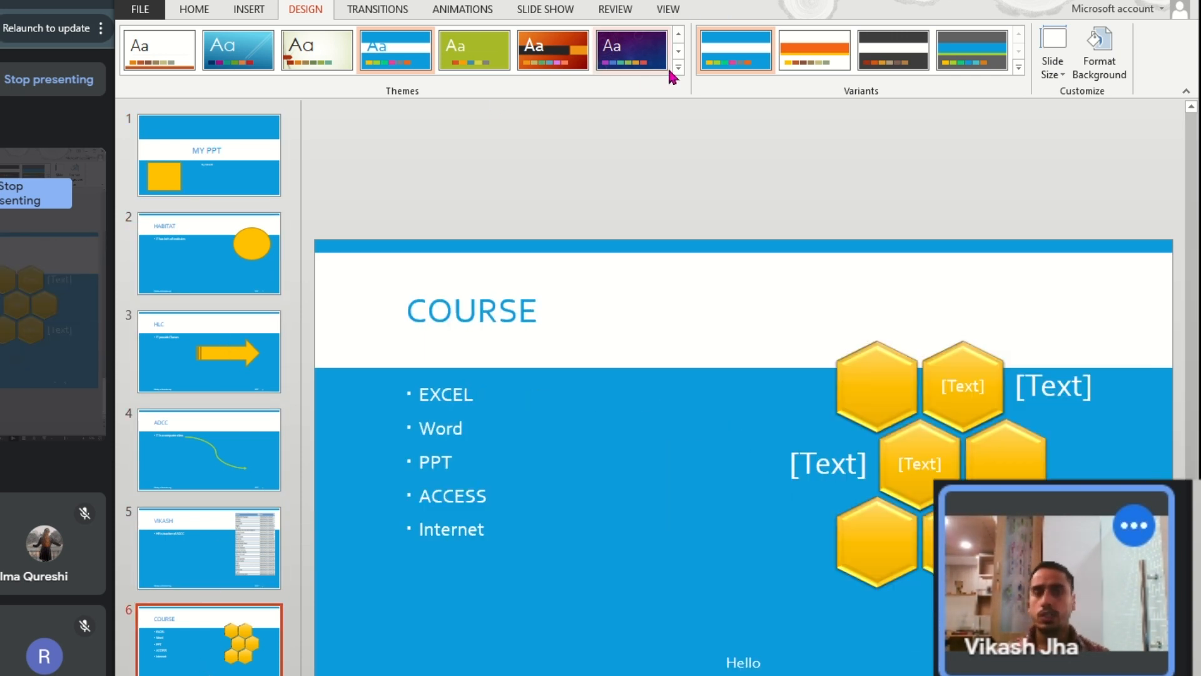
Try the red brick-wall theme, the purple theme with magenta accents and the plain white Office theme on the presentation.
left_click(678, 67)
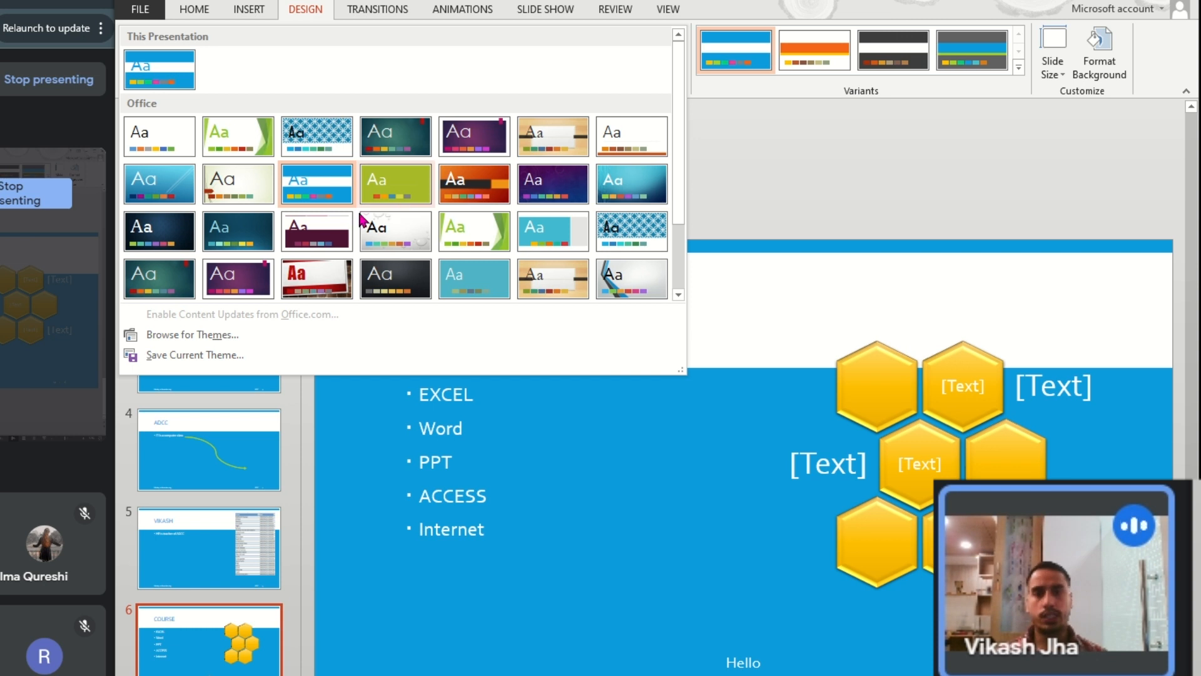
left_click(331, 271)
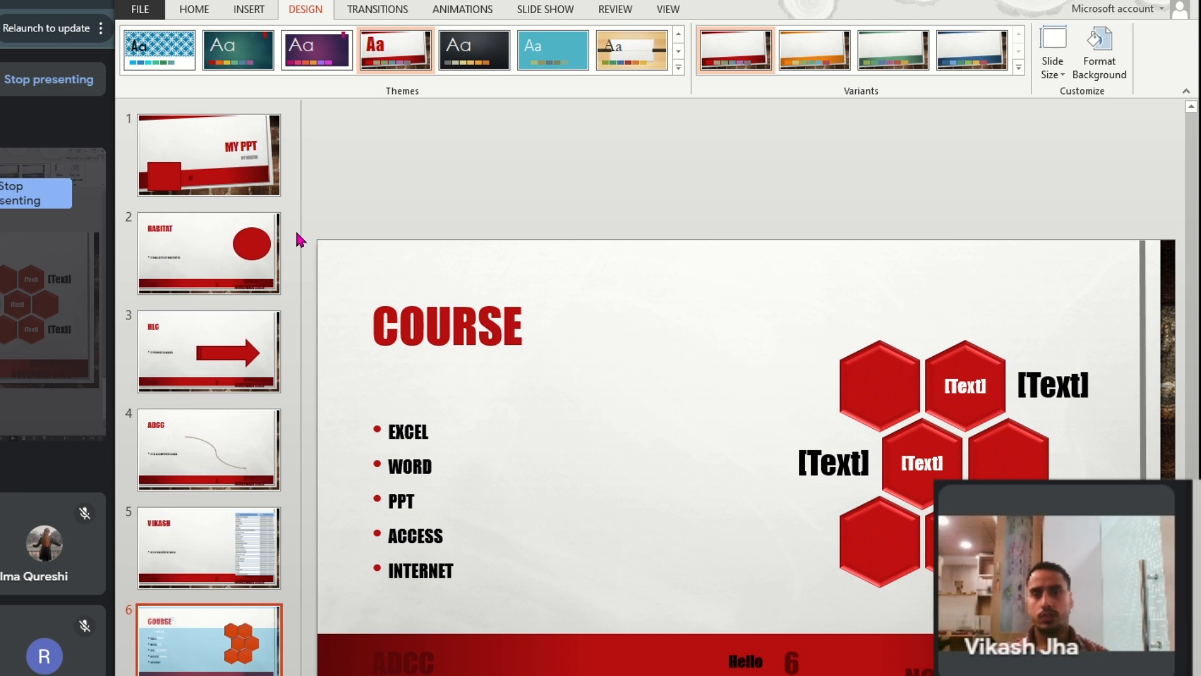
left_click(330, 52)
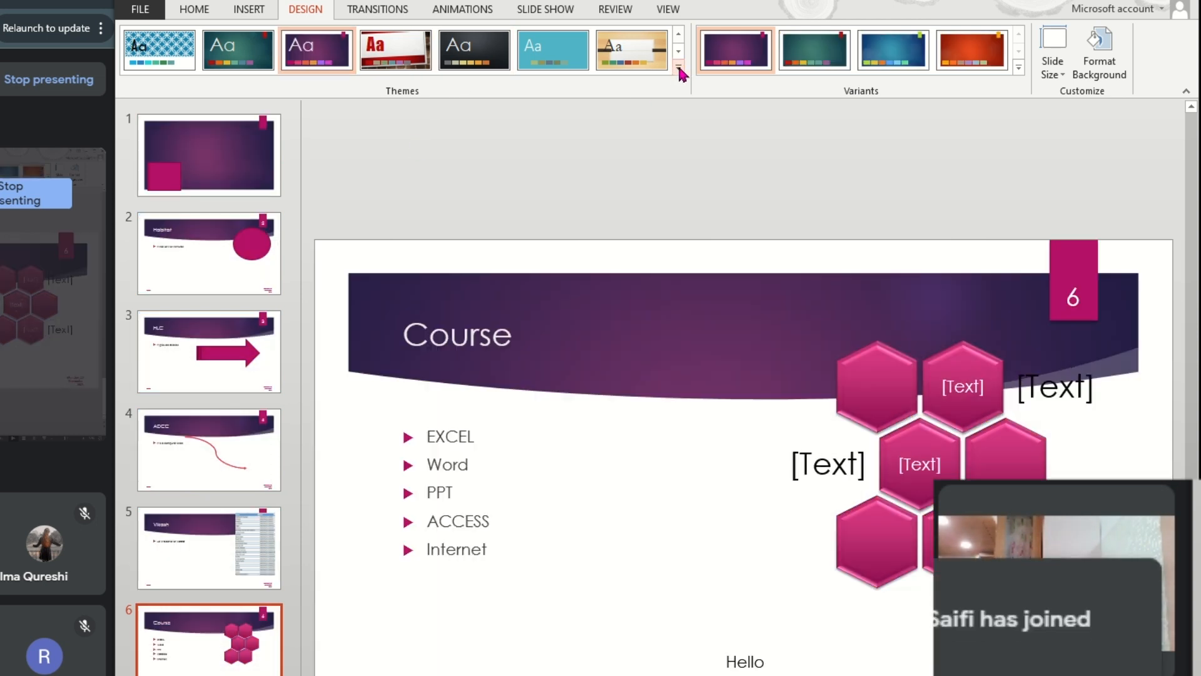
left_click(677, 66)
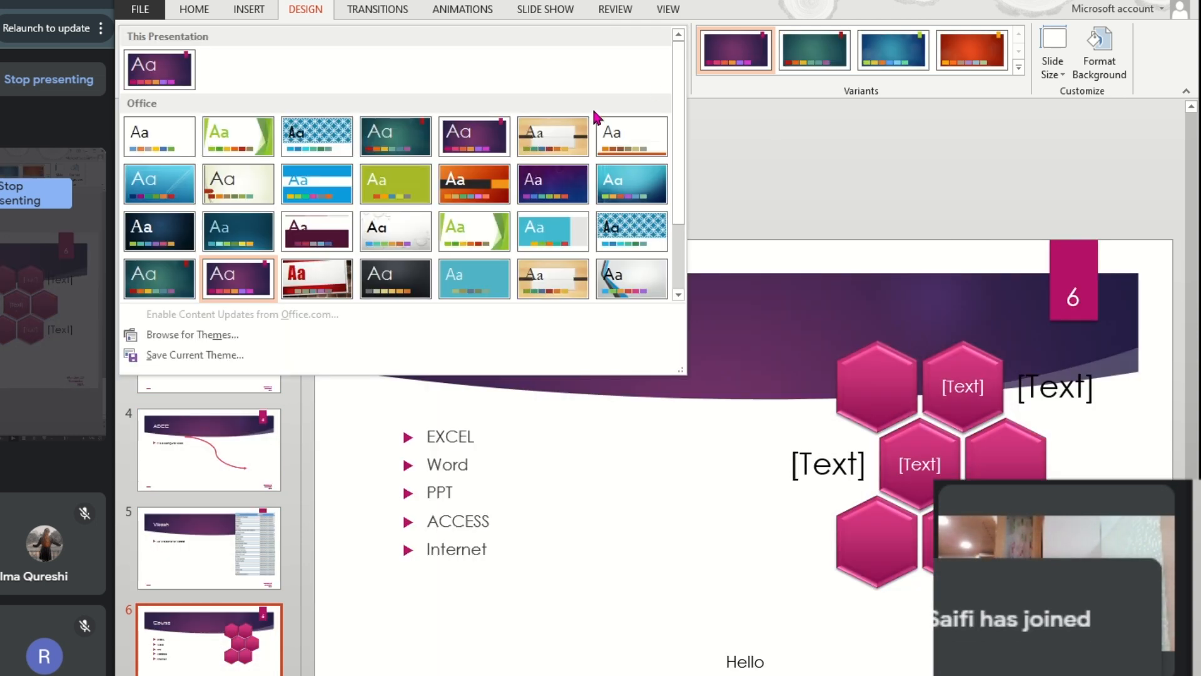
left_click(176, 151)
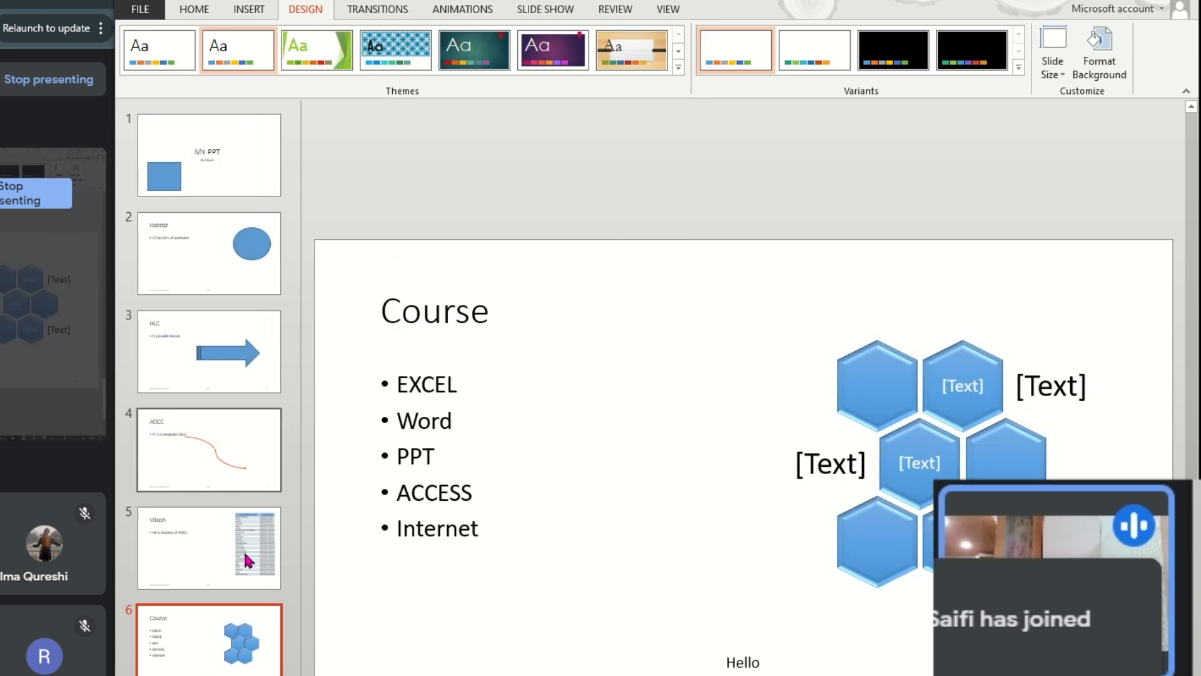
Apply the light grey theme with angled blue and dark grey stripes, and review slides 1 to 3.
left_click(677, 67)
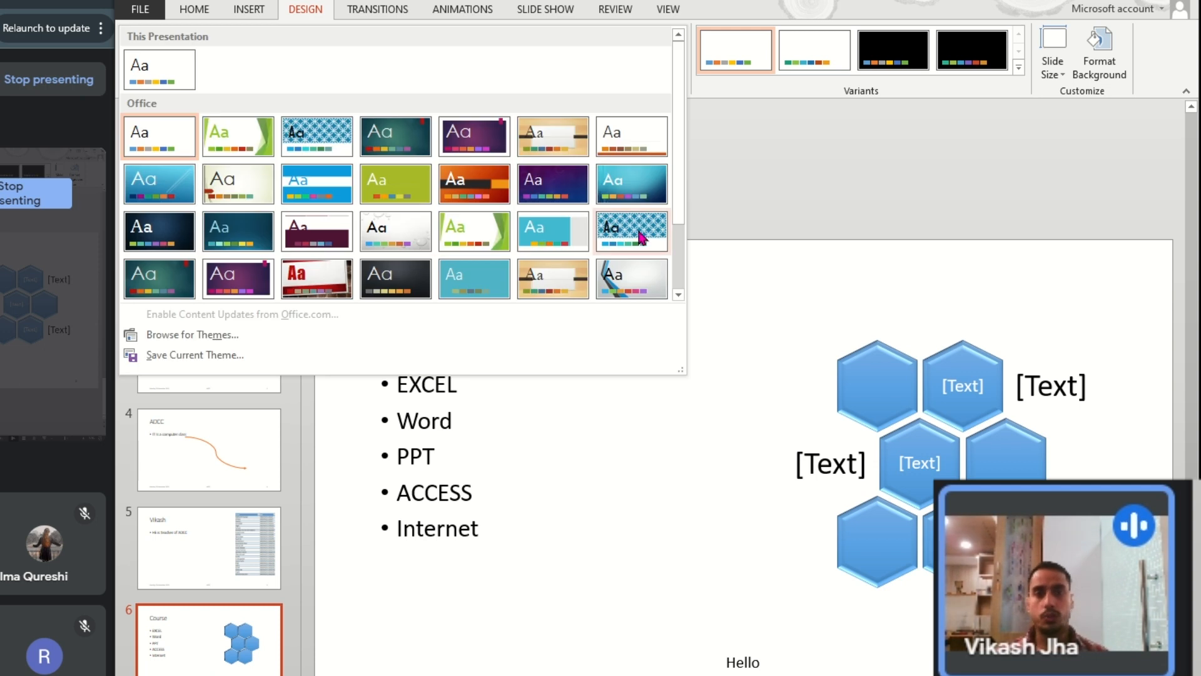
left_click(615, 277)
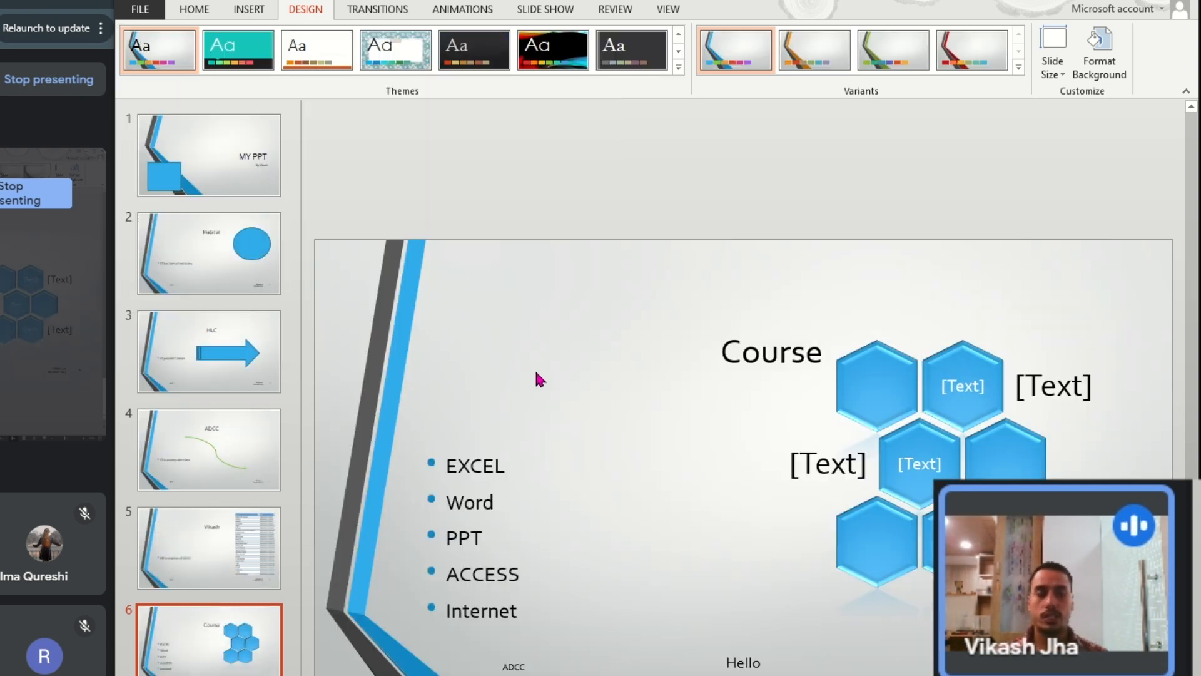
left_click(197, 170)
left_click(218, 246)
left_click(236, 375)
left_click(210, 156)
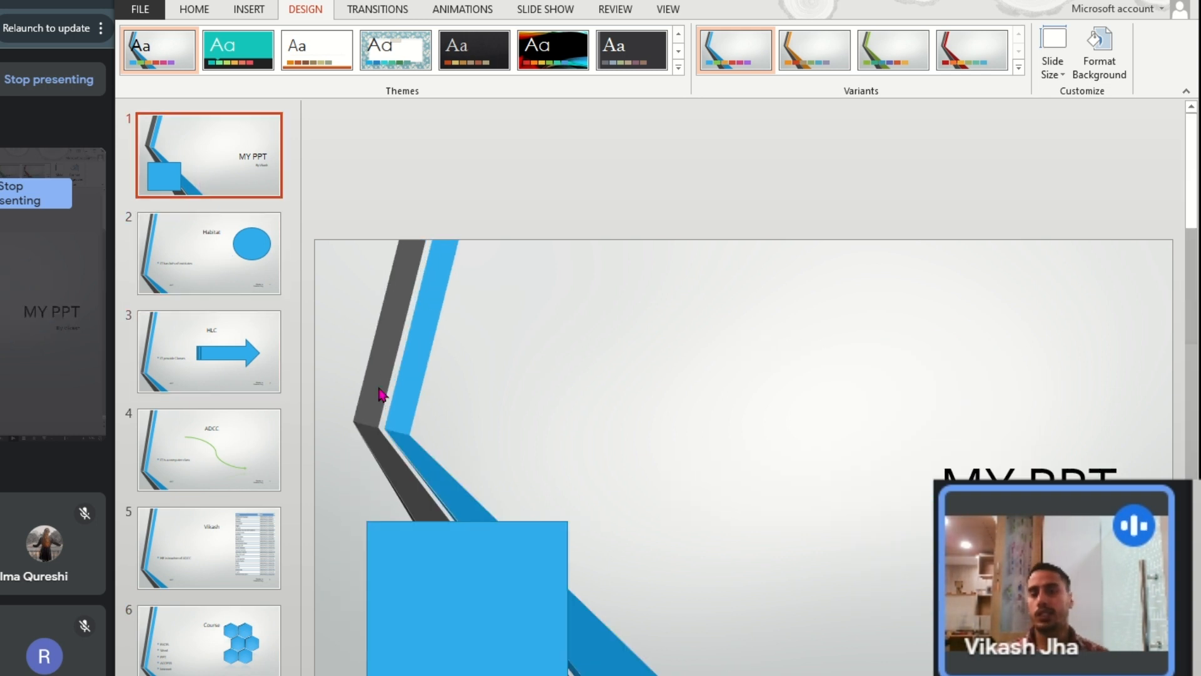